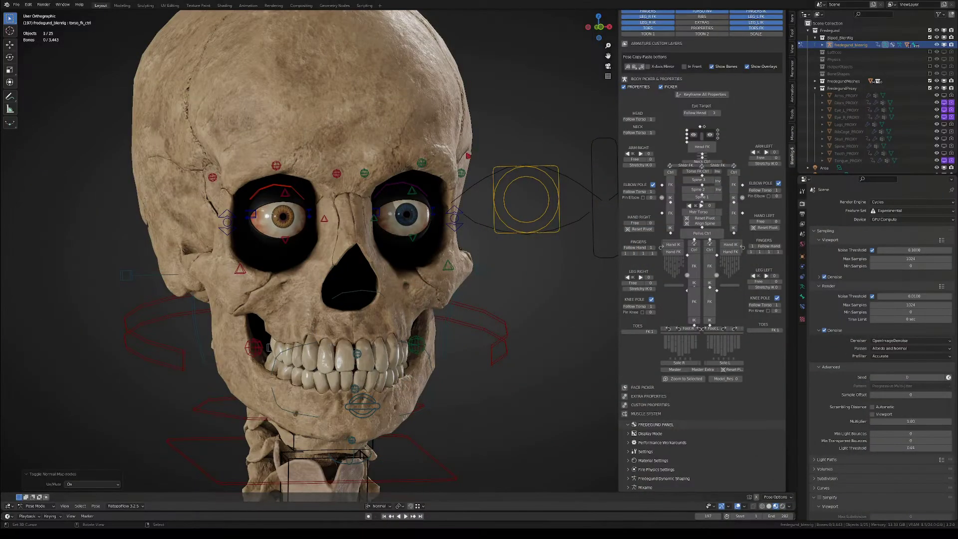
Step: Expand the rig's Settings section, set Forehead Shape to 0 to compare the skull's brow, and set it back to 0.83
left_click(629, 451)
scroll(631, 424, "down", 15)
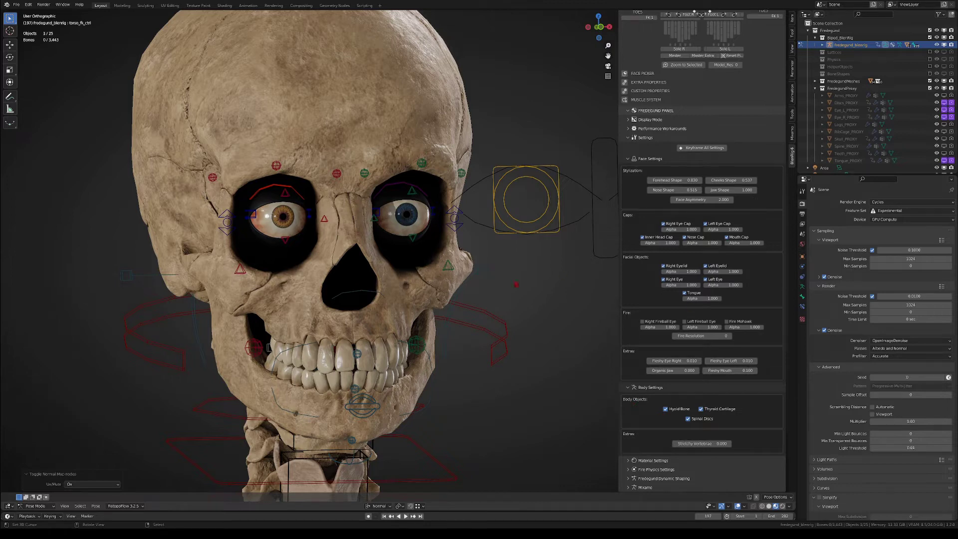
double_click(664, 180)
type("0")
key("Return")
middle_click_drag(499, 225, 544, 222)
double_click(667, 180)
type(".83")
key("Return")
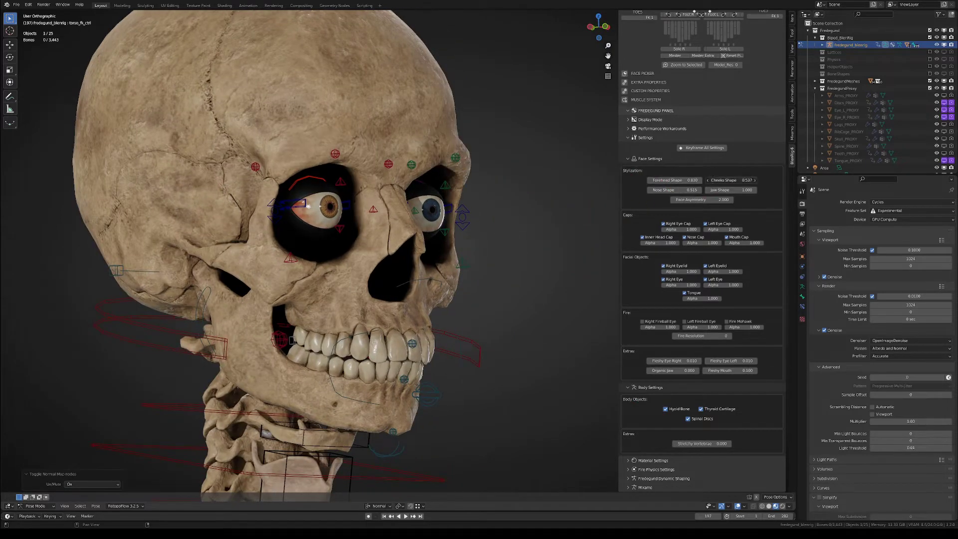
Step: Try a different Nose Shape value on the skull and undo the change
double_click(673, 190)
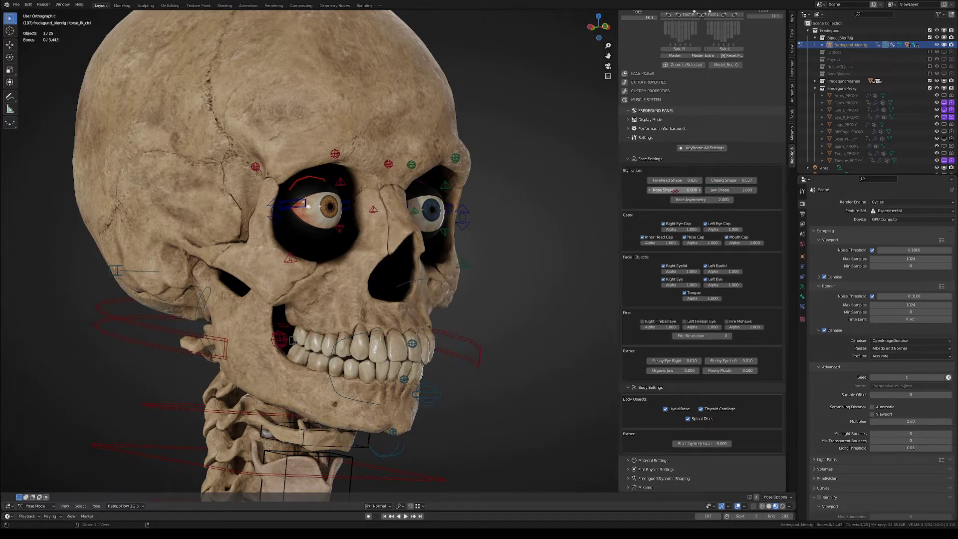
key("ctrl+z")
middle_click_drag(521, 236, 481, 241)
key("Return")
Step: Set the skull's Jaw Shape to 1
double_click(730, 192)
type("1")
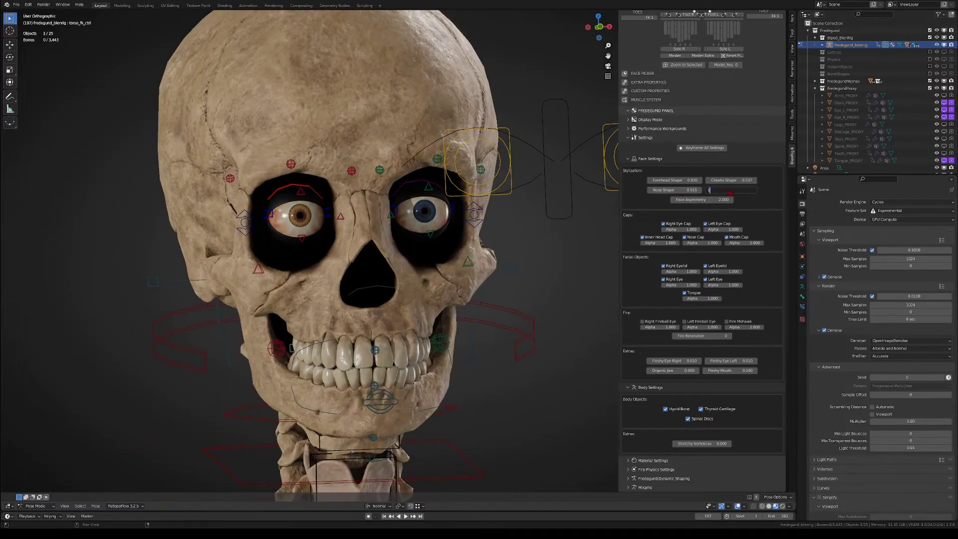
key("Return")
mouse_move(443, 174)
middle_mouse_down()
mouse_move(488, 169)
mouse_move(460, 169)
middle_mouse_up()
Step: Set Face Asymmetry to 0 to compare the symmetrical skull, and set it back to 2
double_click(710, 201)
type("0")
key("Return")
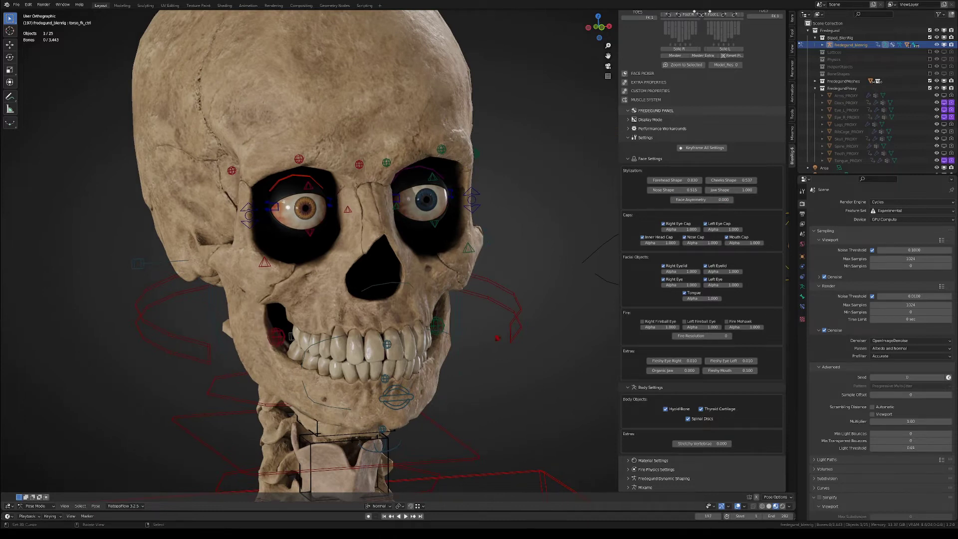
middle_click_drag(478, 219, 442, 214)
double_click(708, 200)
type("2")
key("Return")
Step: Turn off the right and left eyelids and both eyes in the facial objects
middle_click_drag(335, 246, 590, 308)
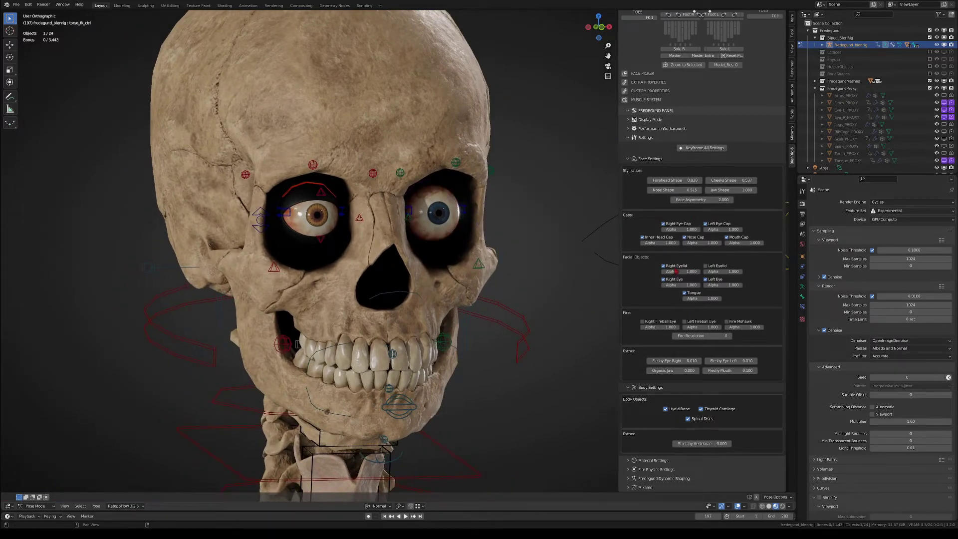
left_click(663, 279)
left_click(707, 279)
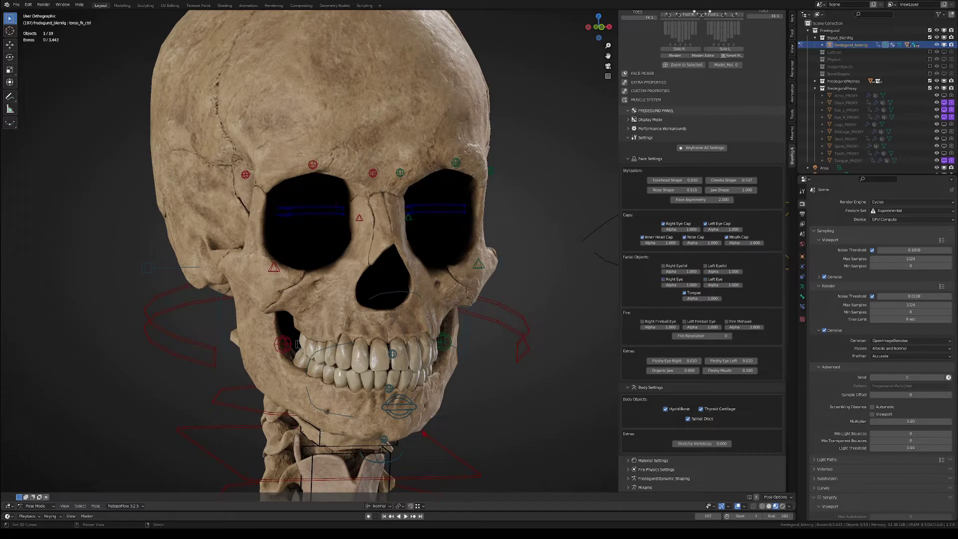
Step: Lower the mouth control to open the jaw and turn off the tongue
left_click(399, 406)
left_click_drag(399, 407, 399, 430)
left_click(686, 294)
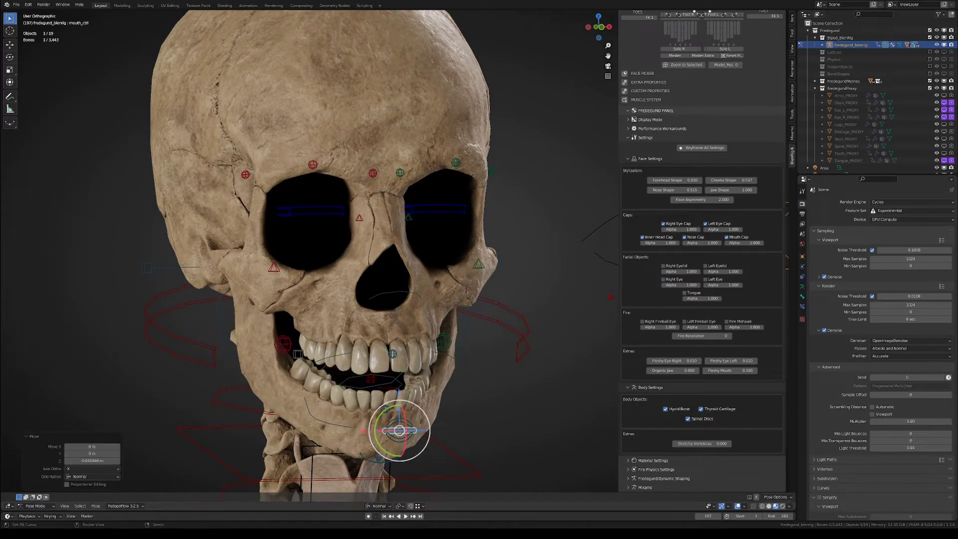
middle_click_drag(399, 250, 359, 252)
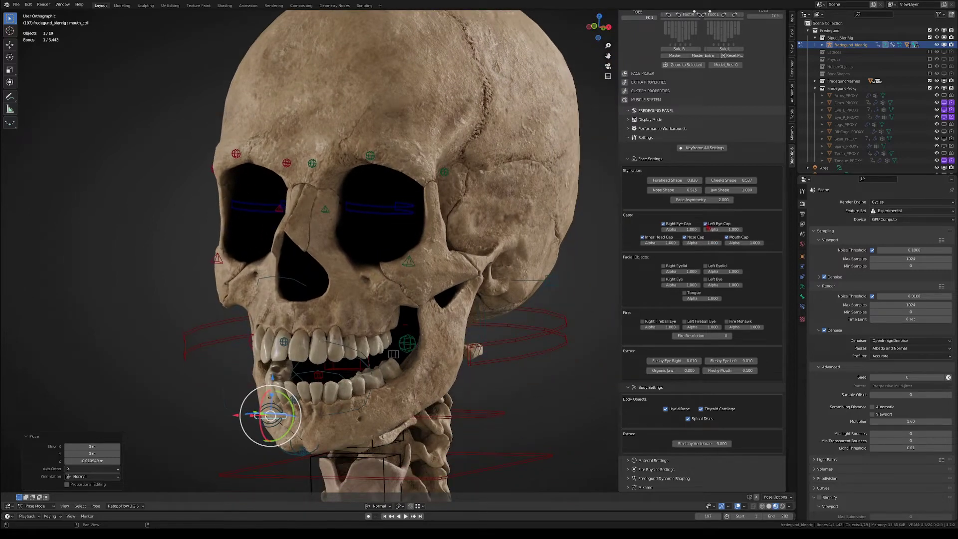
Step: Turn off the left and right eye caps and the nose cap to expose the skull's interior
left_click(705, 224)
left_click(662, 224)
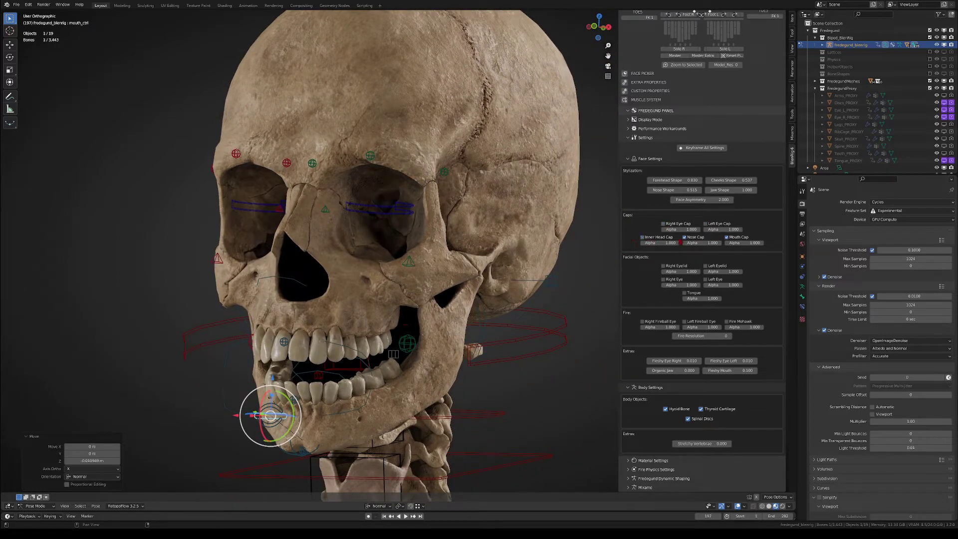
left_click(685, 237)
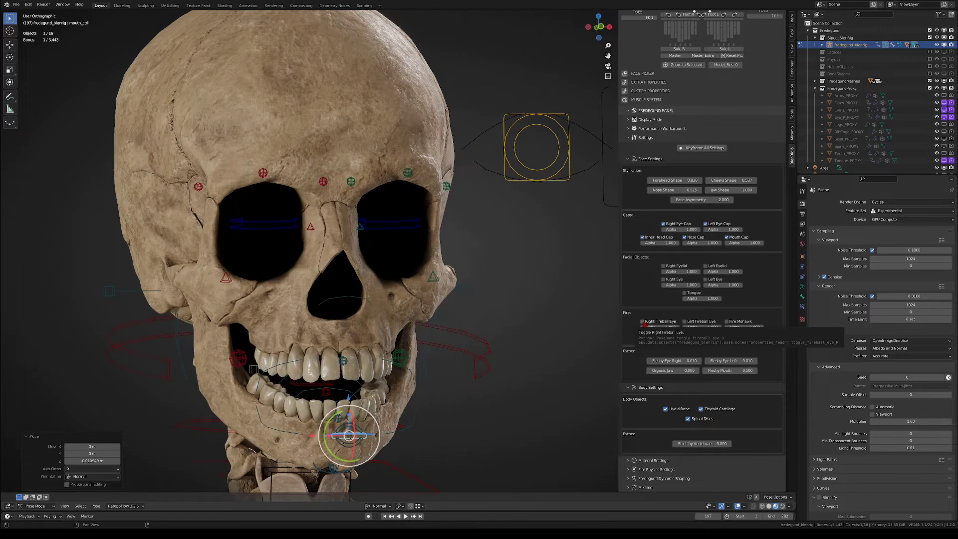
Step: Turn on the right and left fireball eyes and the fire mohawk
left_click(642, 322)
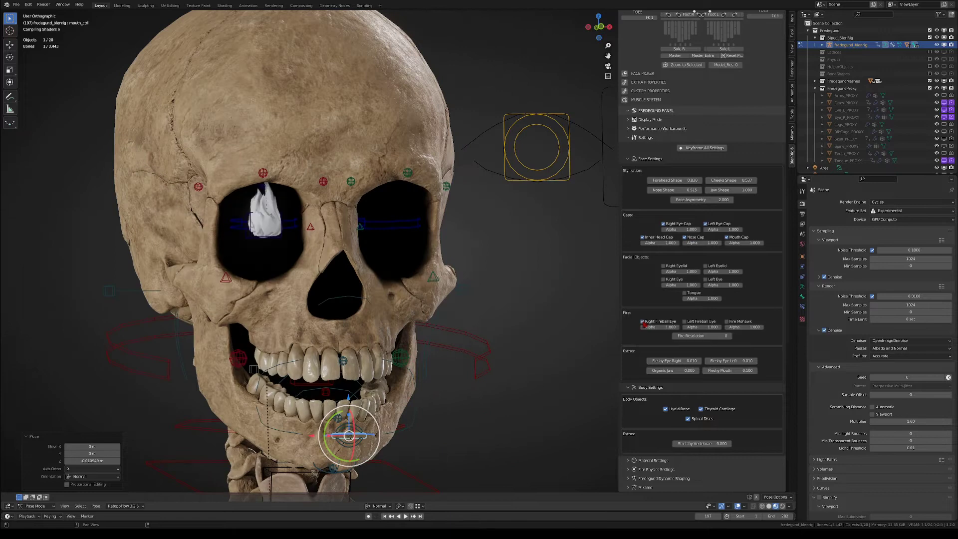
left_click(685, 322)
left_click(726, 322)
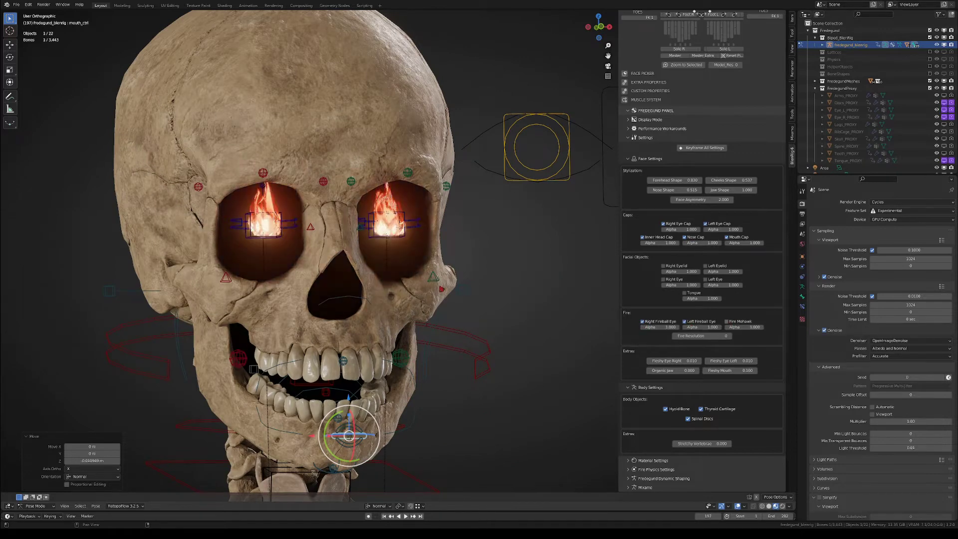
scroll(441, 290, "down", 3)
middle_click_drag(441, 289, 484, 260)
middle_click_drag(484, 259, 492, 310, "shift")
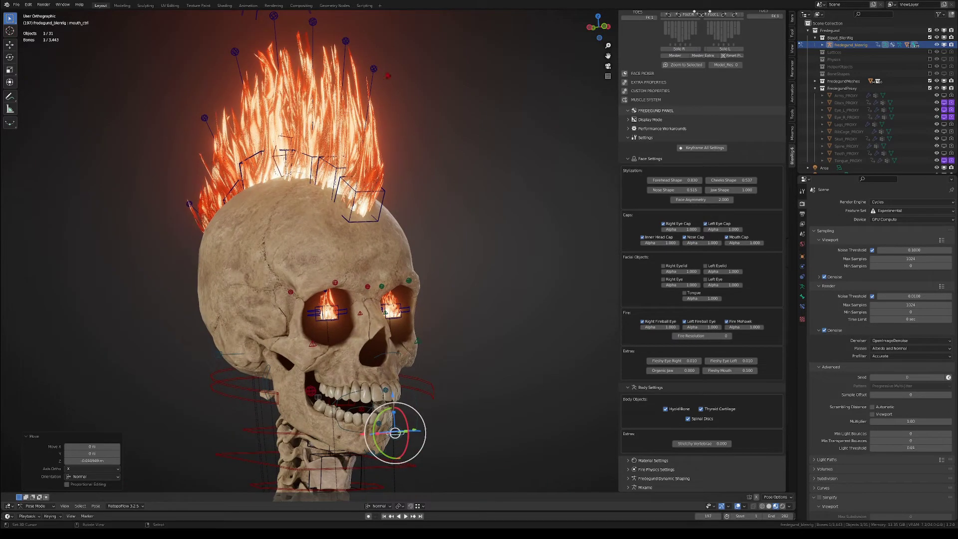
Step: Try rotating the front tip control of the fire mohawk
right_click(373, 69)
key("r")
key("Escape")
middle_click_drag(419, 81, 411, 82)
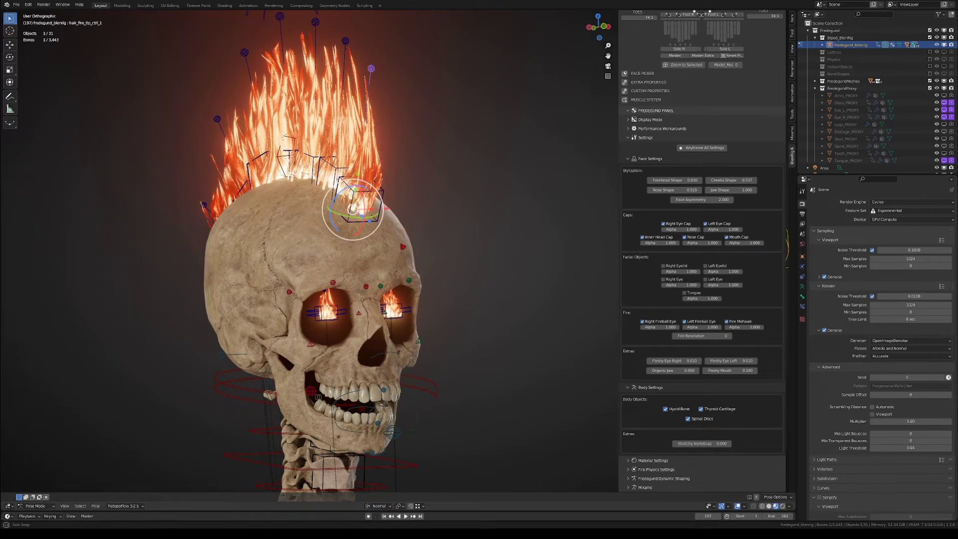
middle_click_drag(428, 242, 447, 265)
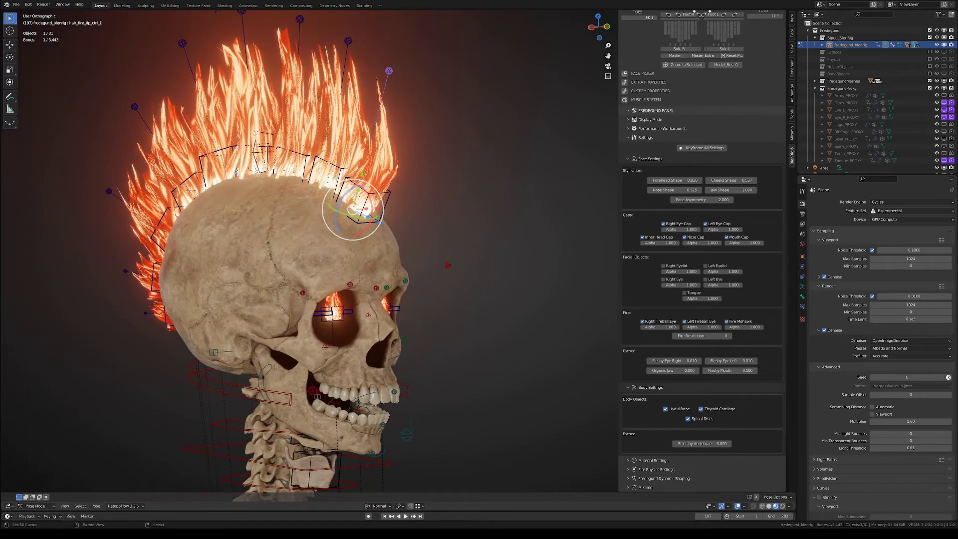
Step: Play the animation to examine the moving flames on the skull, and stop playback
key("space")
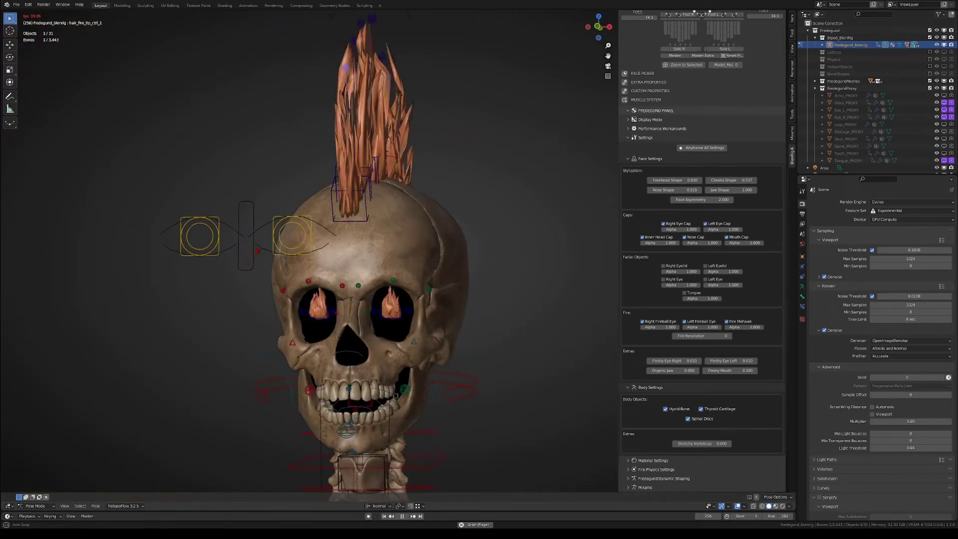
middle_click_drag(282, 284, 232, 289, "shift")
key("space")
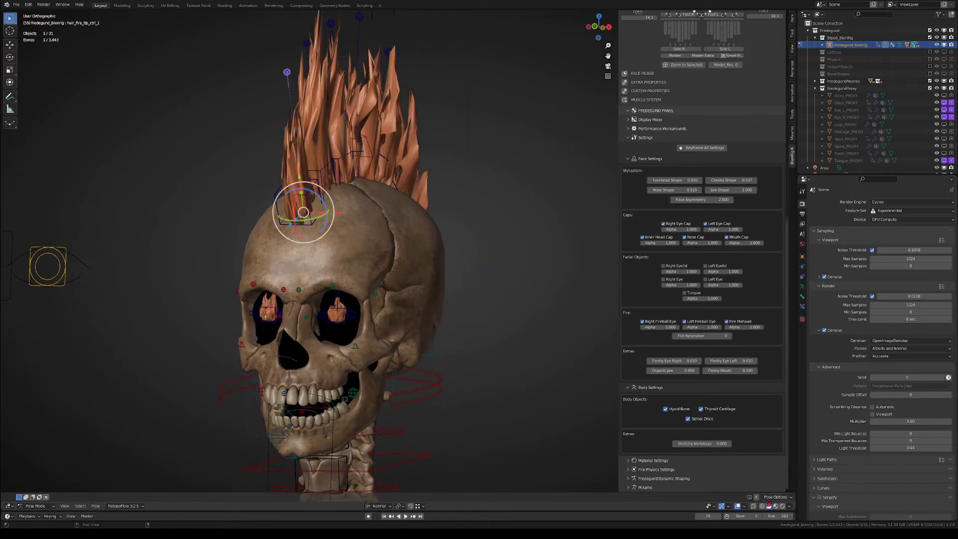
Step: Move the left eye's look target and adjust the Fleshy Eye Left value
key("g")
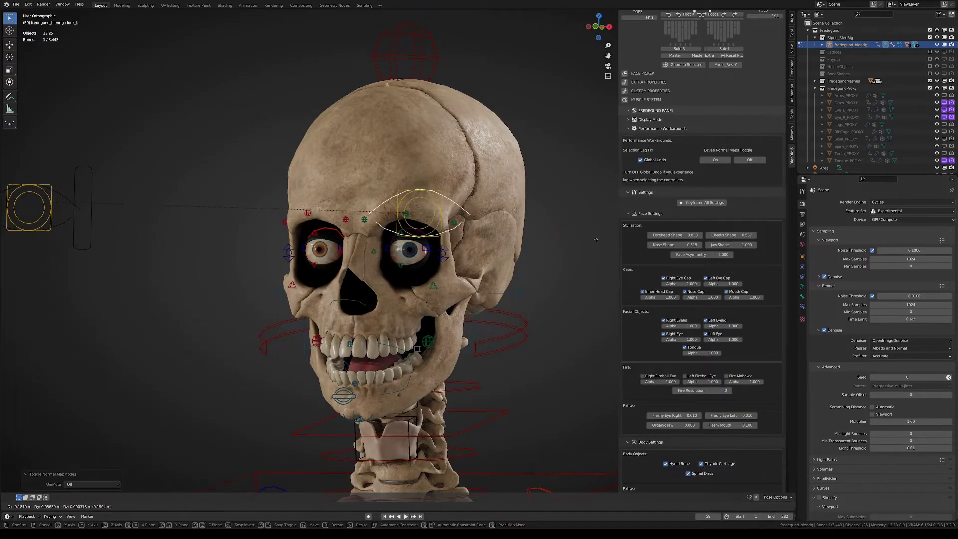
left_click(163, 231)
scroll(414, 264, "up", 4)
scroll(707, 385, "down", 2)
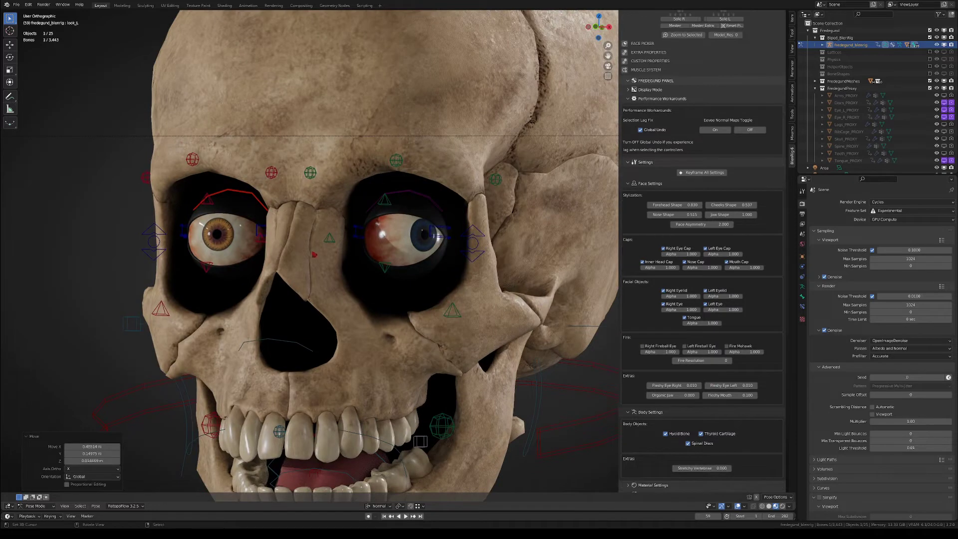
mouse_move(730, 385)
left_mouse_down()
mouse_move(763, 385)
mouse_move(727, 385)
left_mouse_up()
scroll(329, 292, "down", 2)
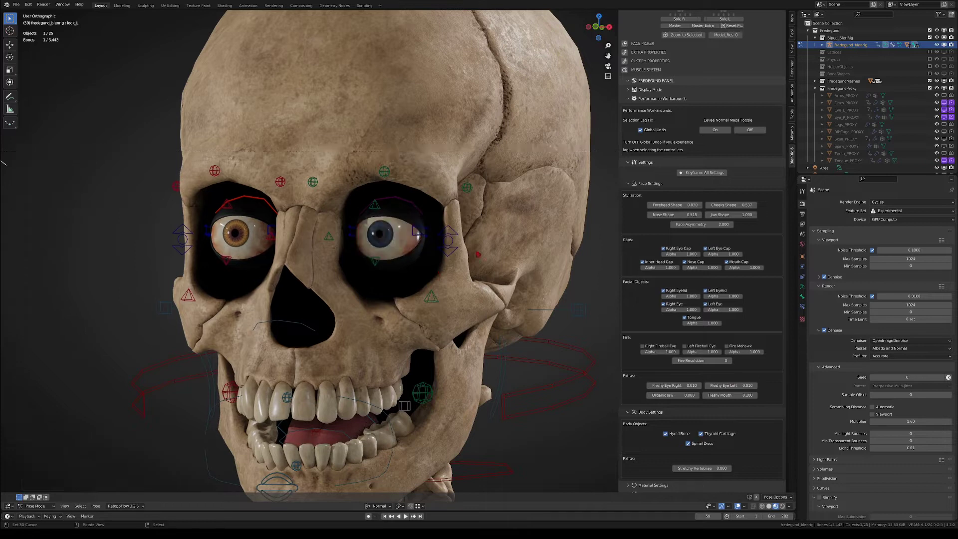
Step: Move the mouth control along the Z axis to test the jaw opening
scroll(273, 62, "down", 2)
middle_click_drag(294, 394, 311, 357, "shift")
left_click(310, 356)
key("g")
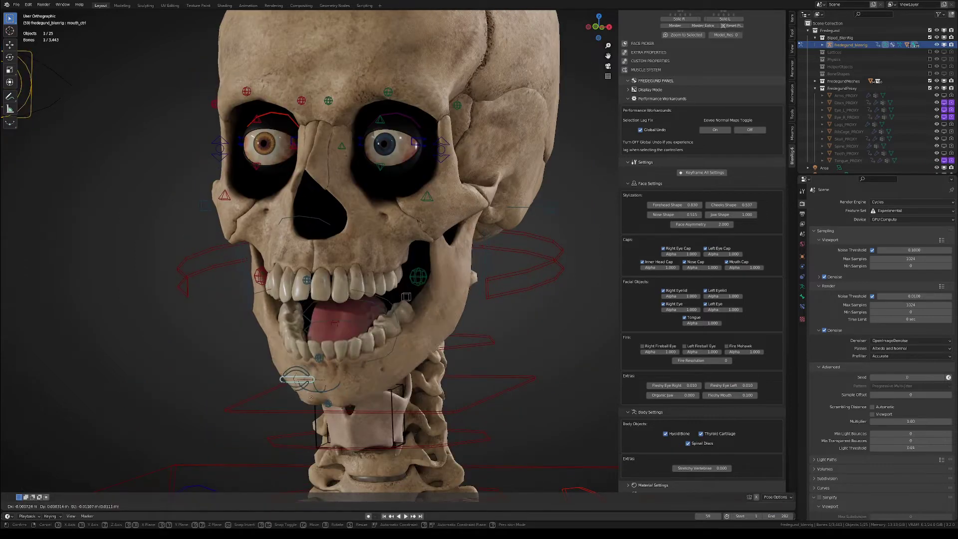
key("z")
left_click(320, 390)
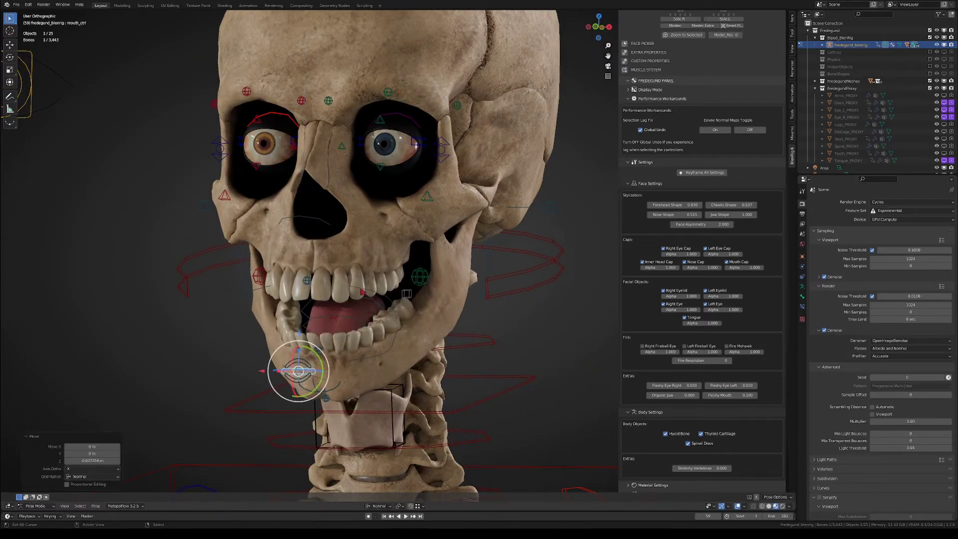
key("g")
key("z")
right_click(319, 389)
Step: Try moving and rotating the maxi control beside the jaw to displace the whole lower jaw
right_click(488, 261)
key("g")
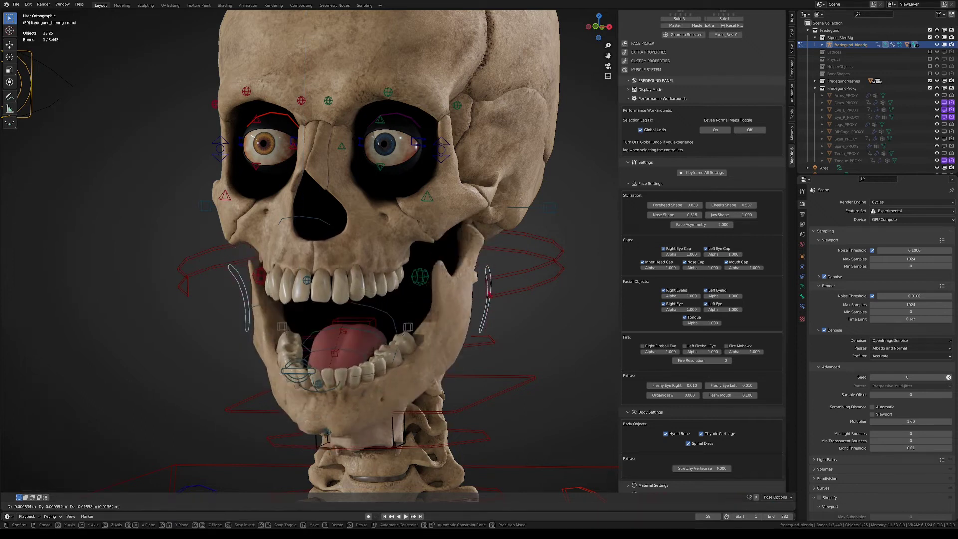
left_click(508, 322)
key("Return")
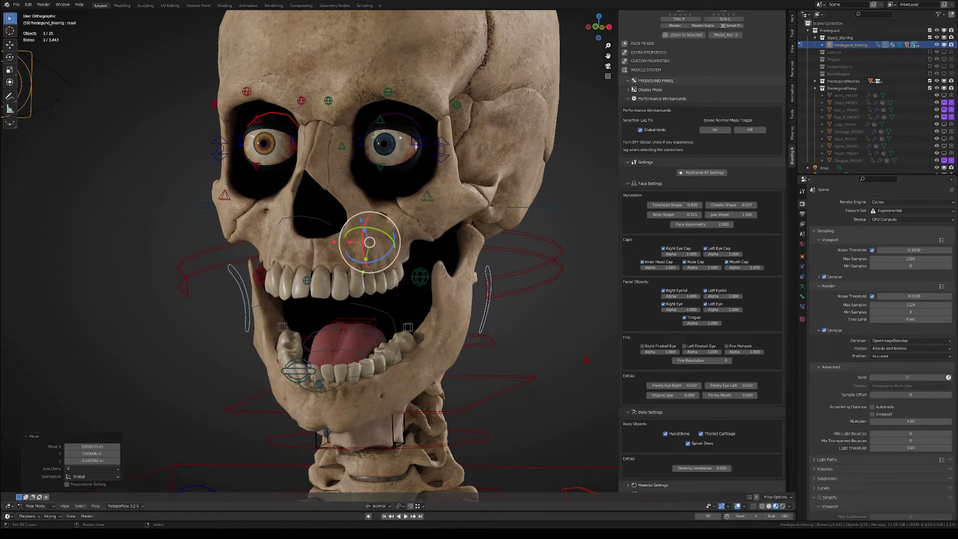
key("g")
left_click(502, 295)
key("r")
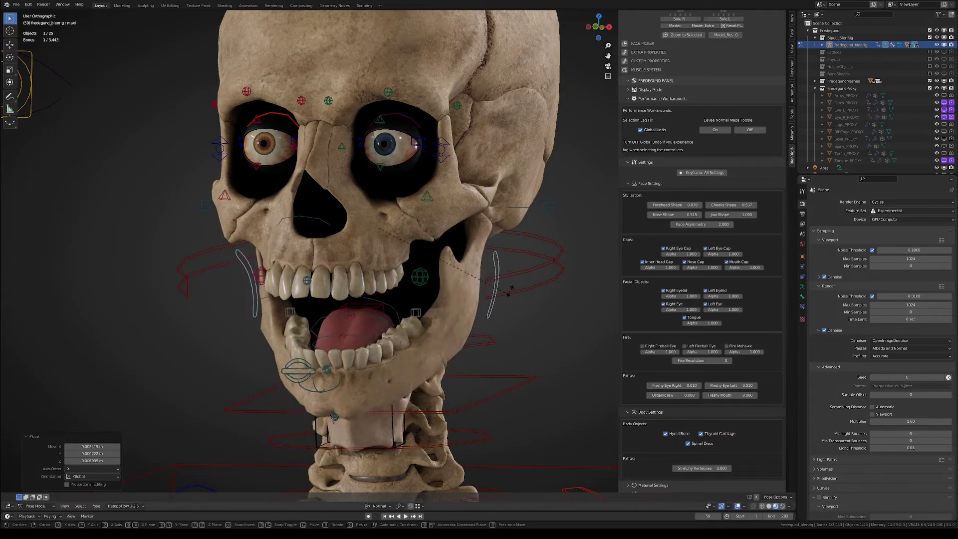
left_click(513, 270)
key("g")
left_click(504, 265)
Step: Undo the recent moves and rotations of the mouth and maxi controls
key("ctrl+z")
key("ctrl+z")
key("ctrl+z")
key("ctrl+z")
key("ctrl+z")
key("ctrl+z")
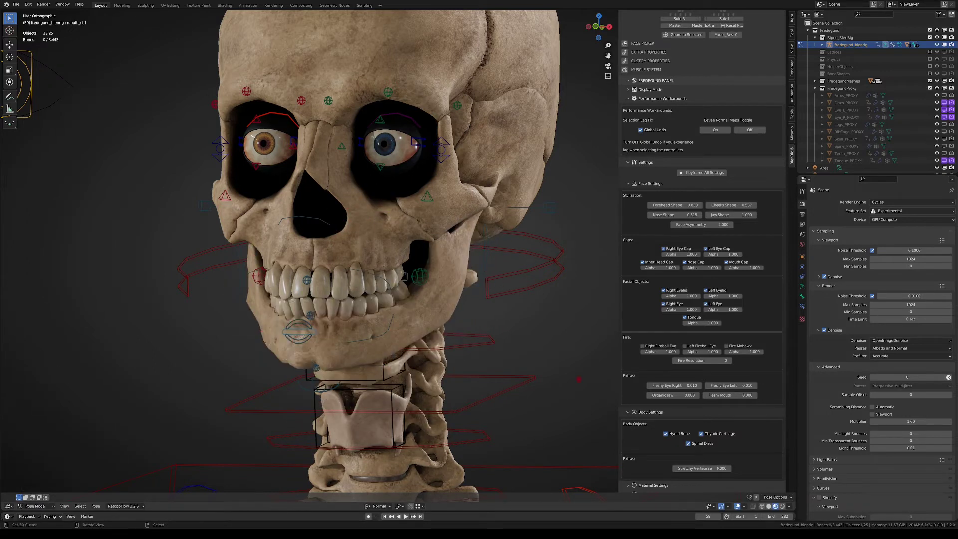
Step: Lower the mouth control below the chin to open the jaw wide
middle_click_drag(584, 350, 584, 393, "shift")
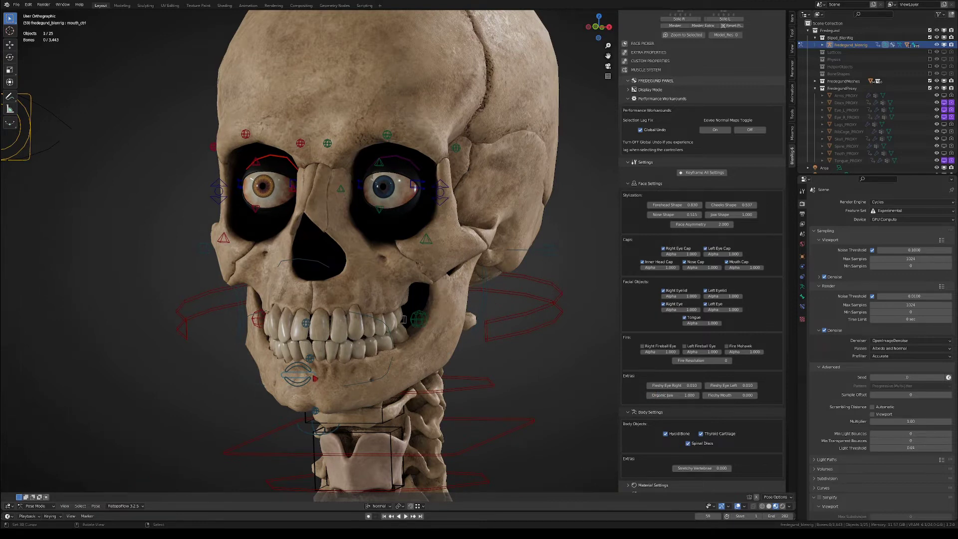
right_click(298, 374)
key("g")
left_click(302, 466)
middle_click_drag(302, 466, 307, 411, "shift")
Step: Shift the mouth control backward and forward in a side view to test the lower jaw's travel
middle_click_drag(394, 319, 347, 308)
key("g")
left_click(430, 299)
key("g")
left_click(371, 309)
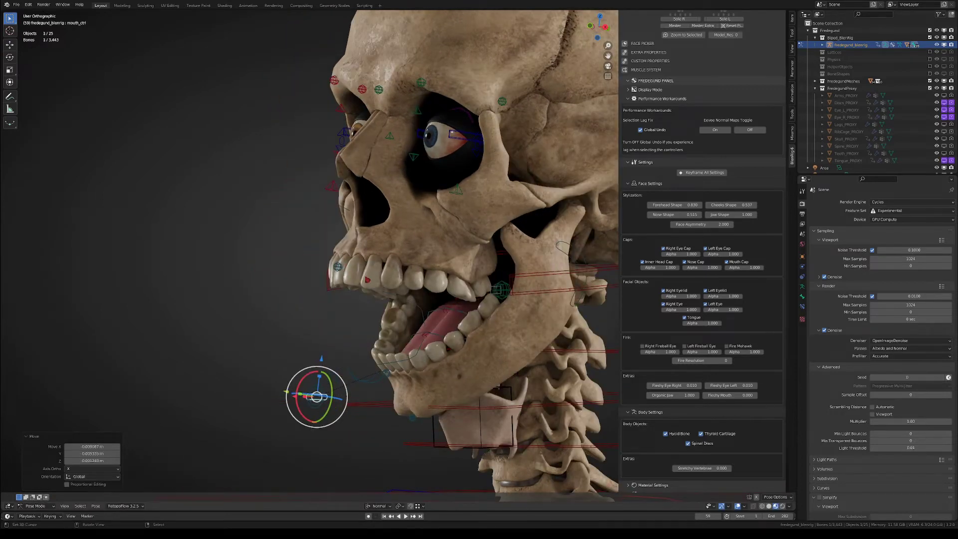
Step: Set Organic Jaw to 1 and move the mouth control sideways to test the jaw
mouse_move(679, 395)
left_mouse_down()
mouse_move(644, 395)
mouse_move(680, 395)
left_mouse_up()
middle_click_drag(344, 320, 394, 322)
key("g")
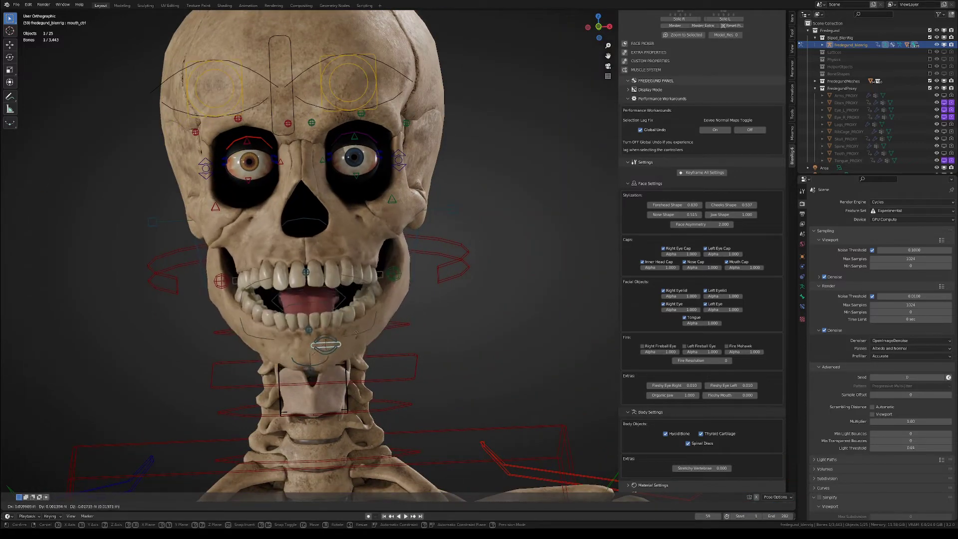
left_click(347, 360)
Step: Set Organic Jaw to 0 and move the mouth control again to compare the jaw's behavior
left_click_drag(652, 395, 613, 396)
key("g")
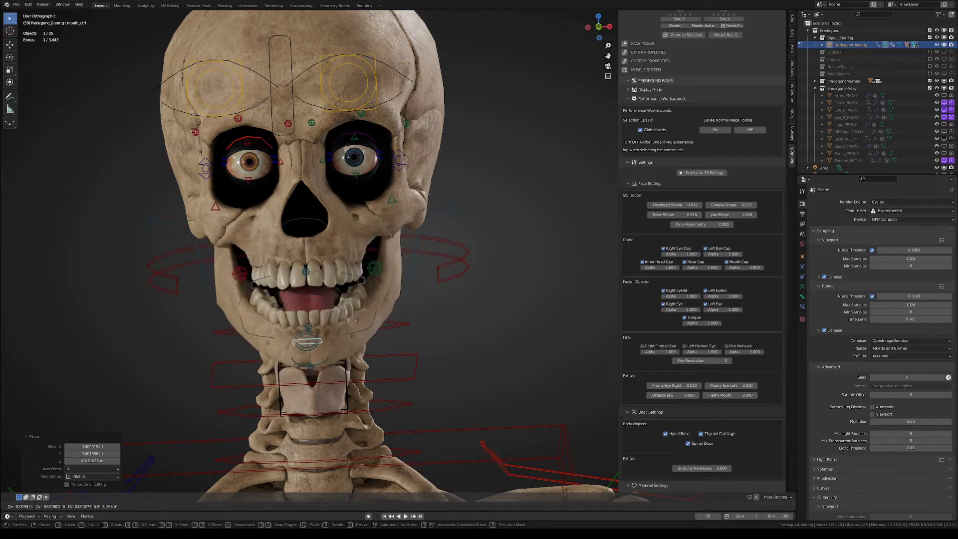
left_click(342, 354)
Step: Reset the mouth control's location to close the jaw, and deselect all controls
middle_click_drag(342, 354, 287, 350)
key("alt+g")
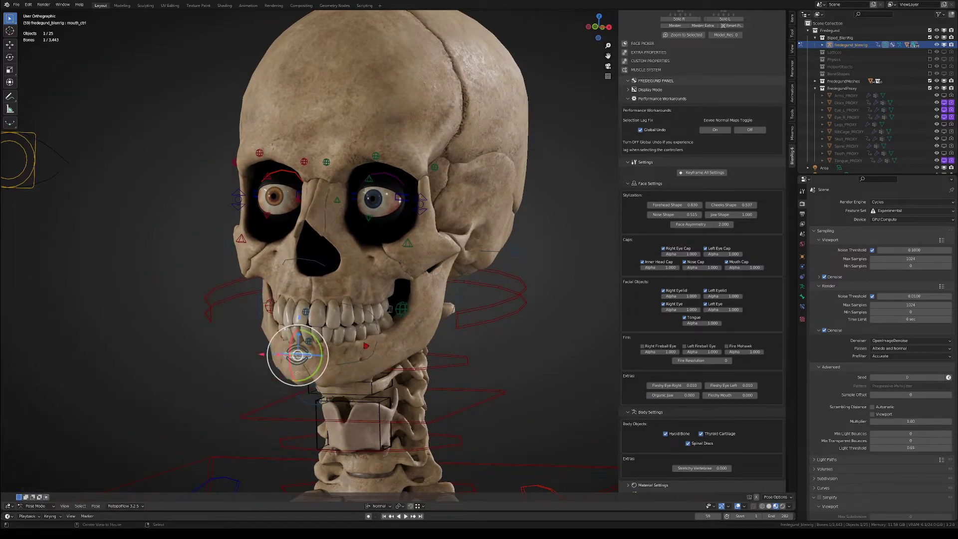
key("alt+a")
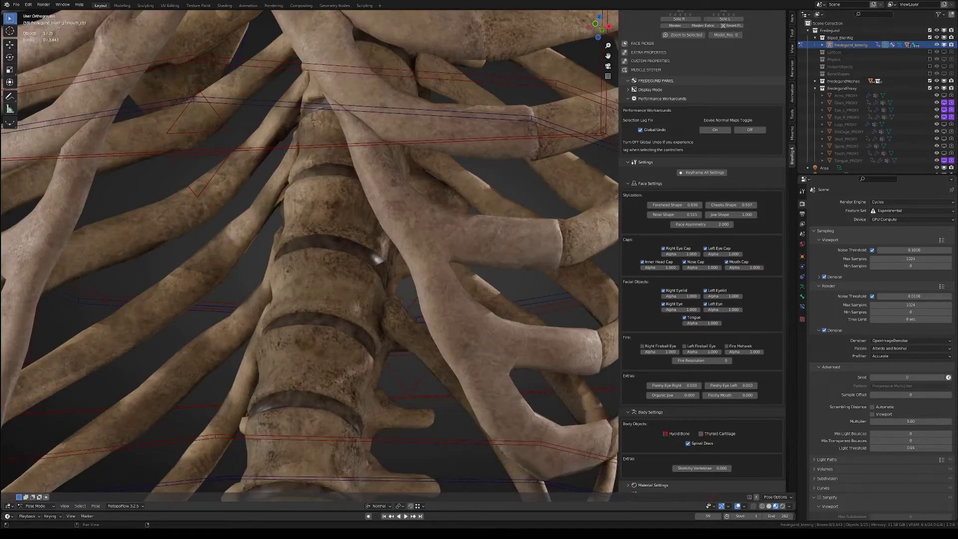
Step: Turn off the Spinal Discs in the body objects
left_click(688, 443)
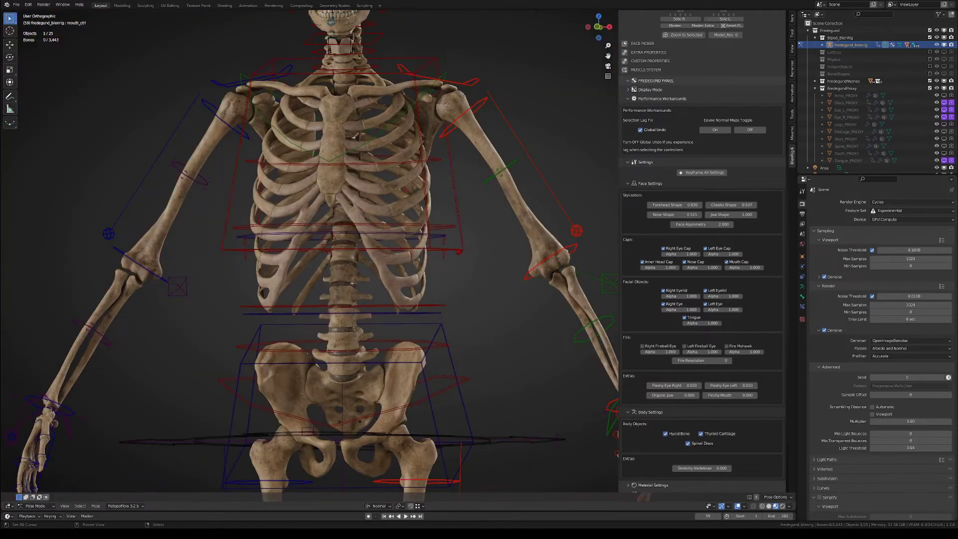
Step: Select the torso FK control and move it to test the spine without vertebra stretching, cancelling the last move
key("g")
left_click(453, 200)
middle_click_drag(453, 201, 389, 197)
key("g")
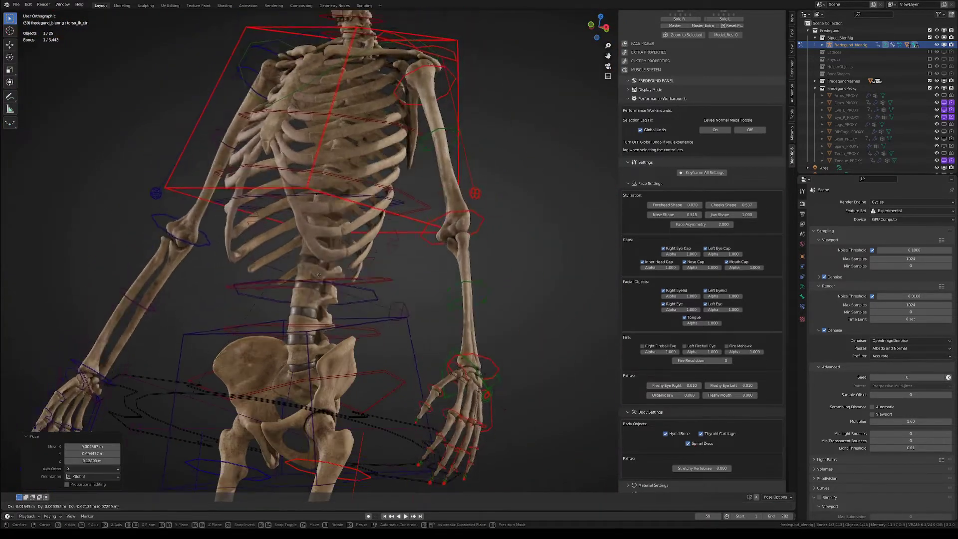
right_click(387, 239)
middle_click_drag(387, 240, 356, 230)
middle_click_drag(341, 263, 247, 250)
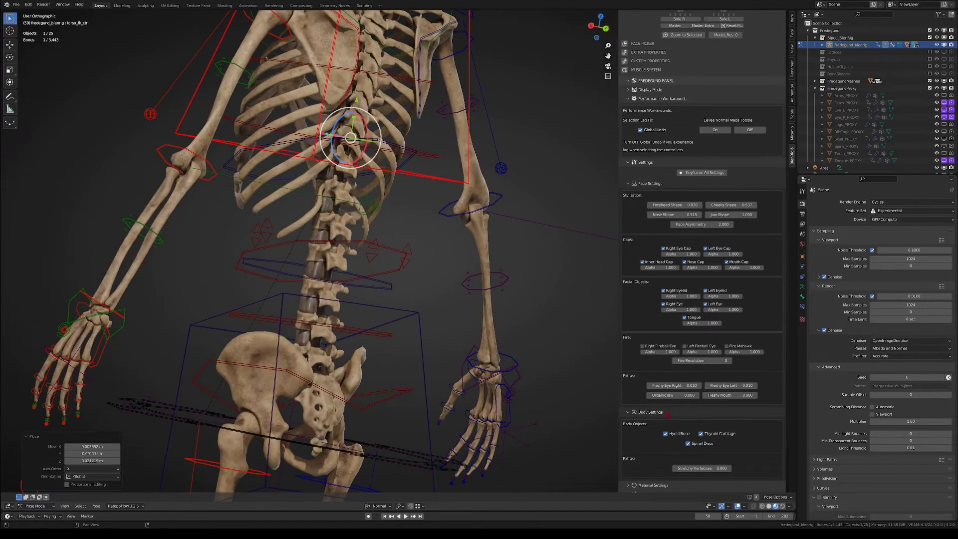
Step: Set Stretchy Vertebrae to 1 and move the torso control to test the stretching spine
left_click_drag(702, 468, 758, 468)
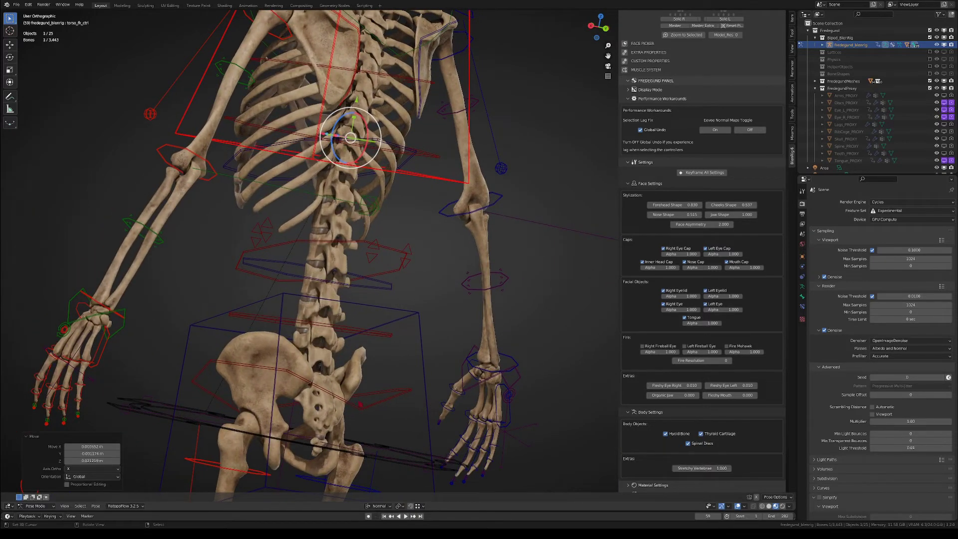
middle_click_drag(389, 144, 459, 132)
key("g")
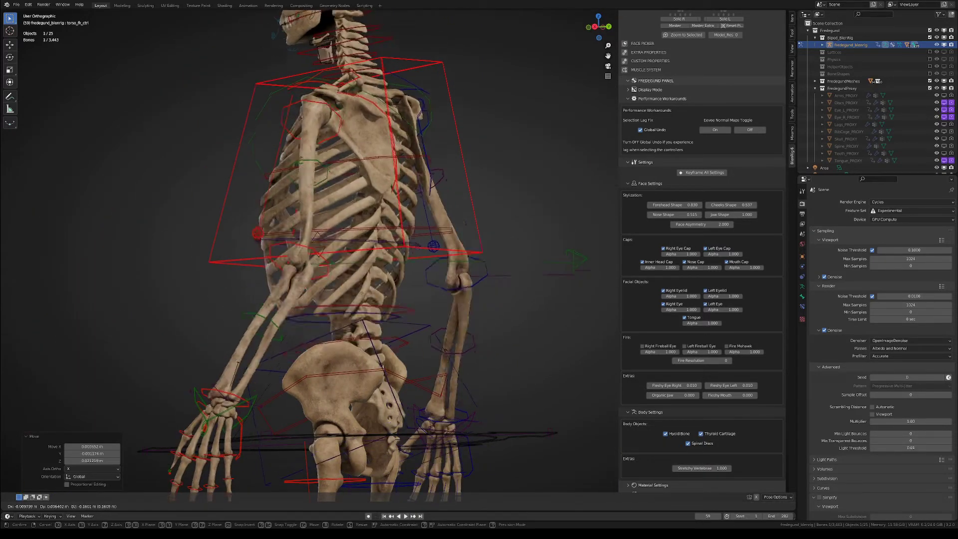
left_click(442, 102)
Step: Set Stretchy Vertebrae back to 0 and keyframe all face and body settings
mouse_move(701, 467)
left_mouse_down()
mouse_move(659, 468)
mouse_move(708, 468)
left_mouse_up()
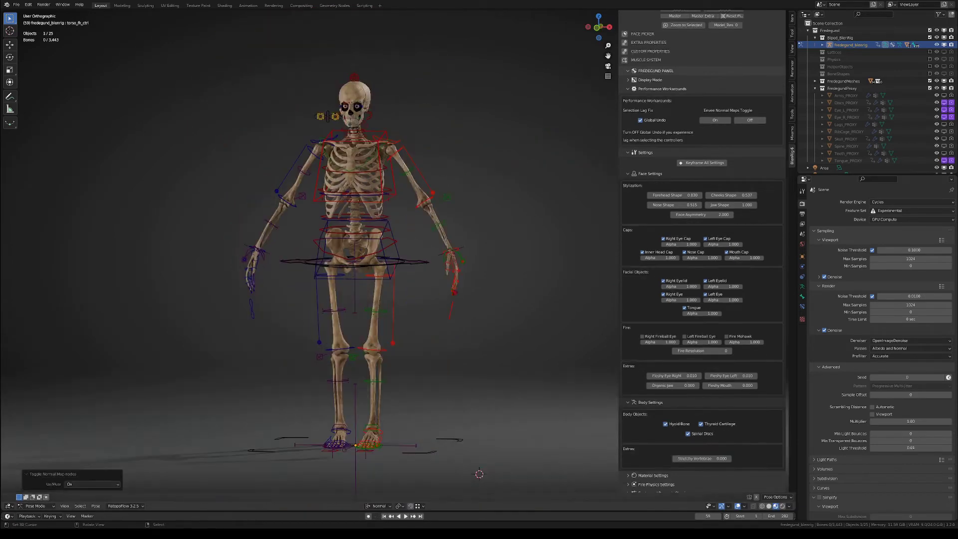
middle_click_drag(355, 261, 354, 261, "shift")
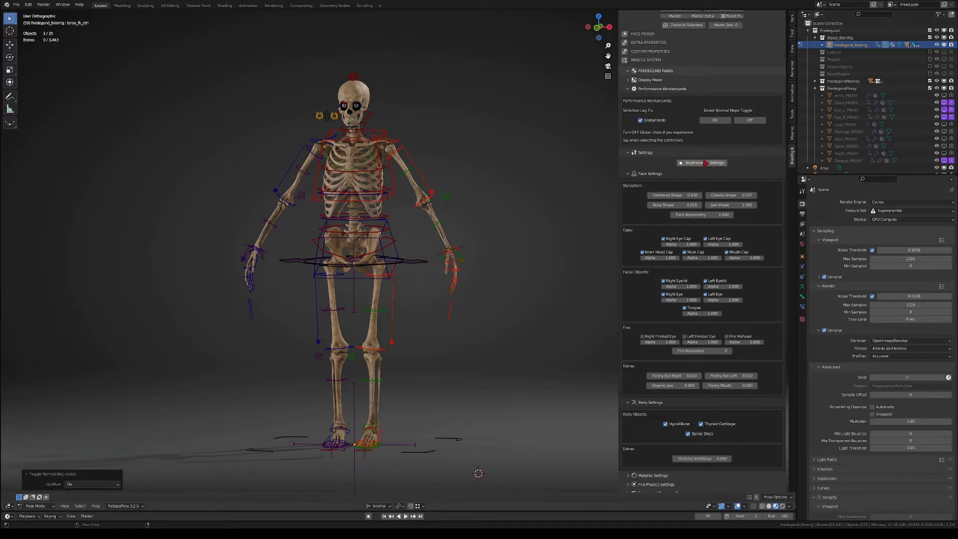
left_click(702, 162)
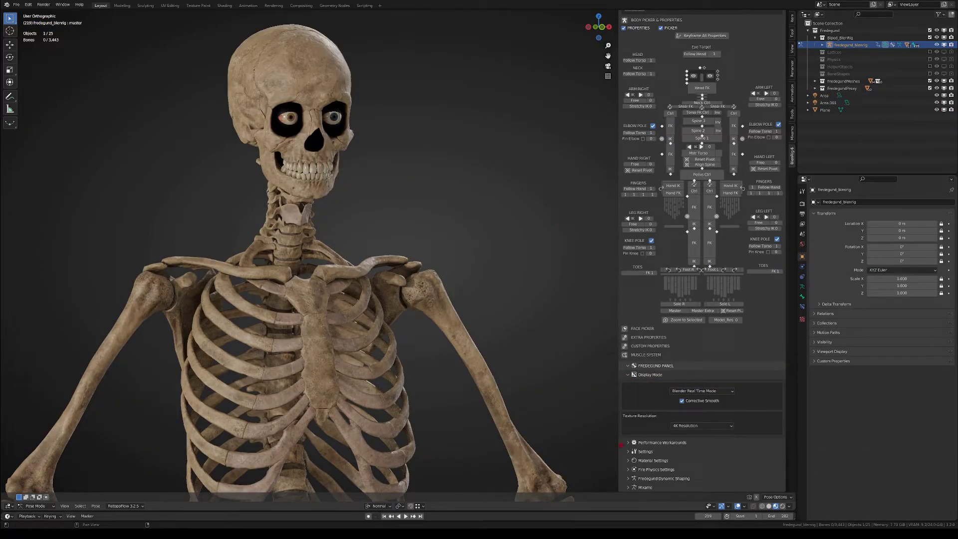
Step: Expand the material settings, apply Berserker Mode to the skeleton, and reset the bone materials
left_click(646, 461)
scroll(644, 425, "down", 4)
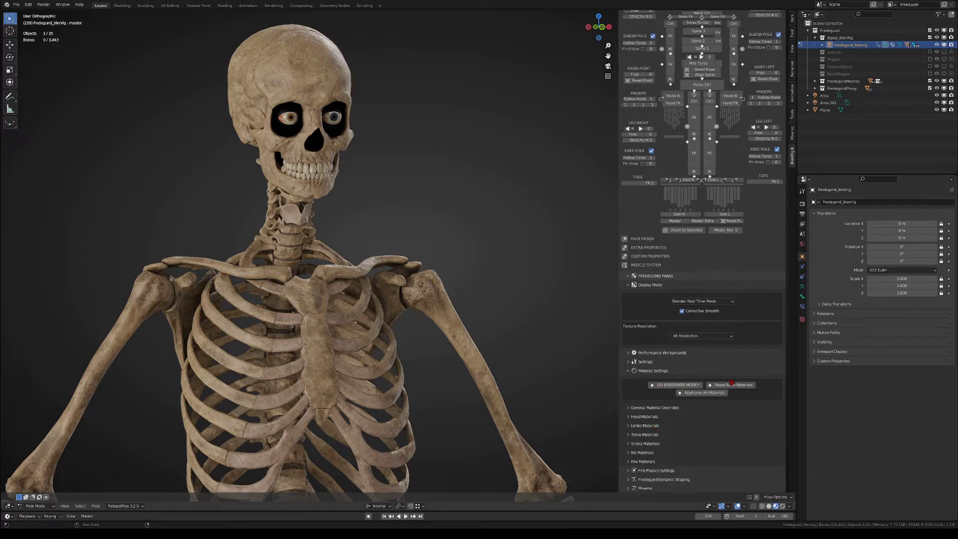
left_click(677, 385)
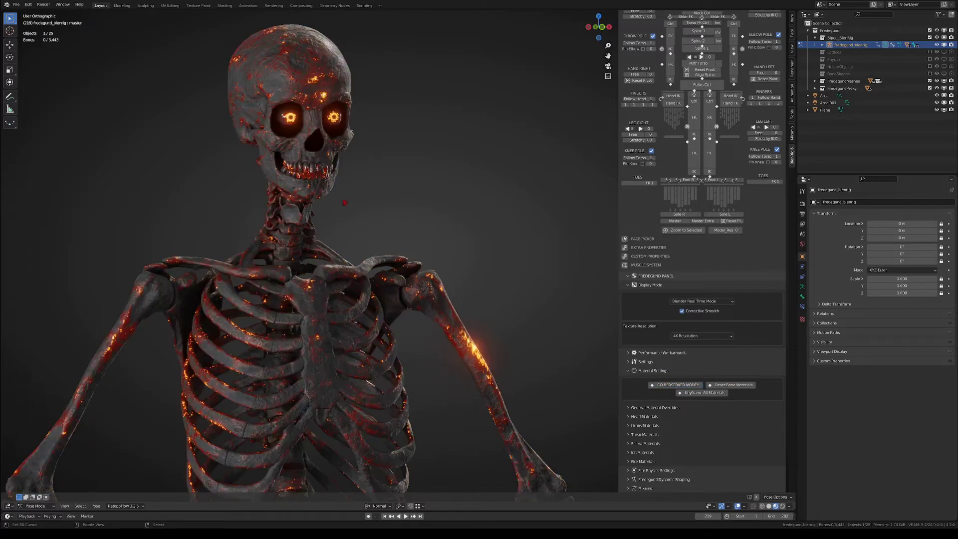
scroll(297, 304, "down", 10)
scroll(297, 304, "up", 8)
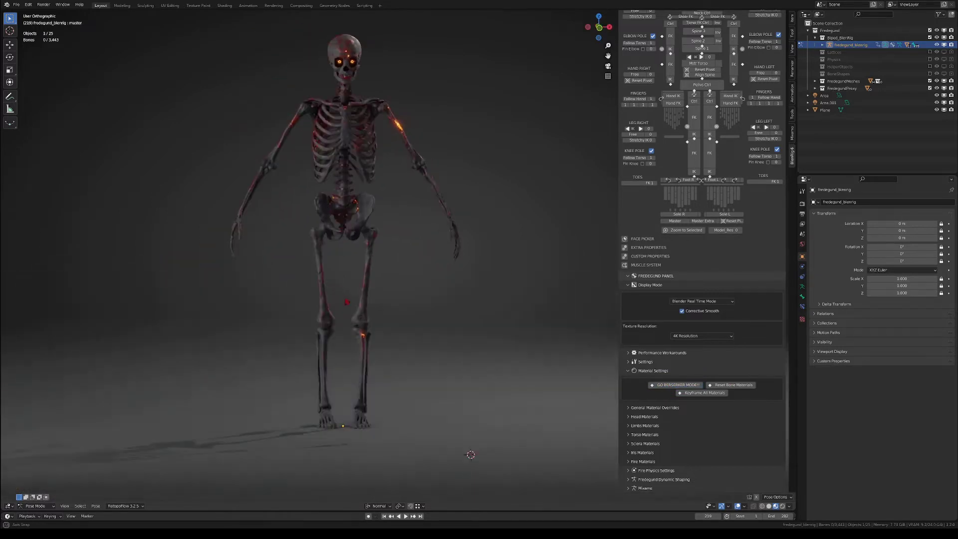
left_click(747, 387)
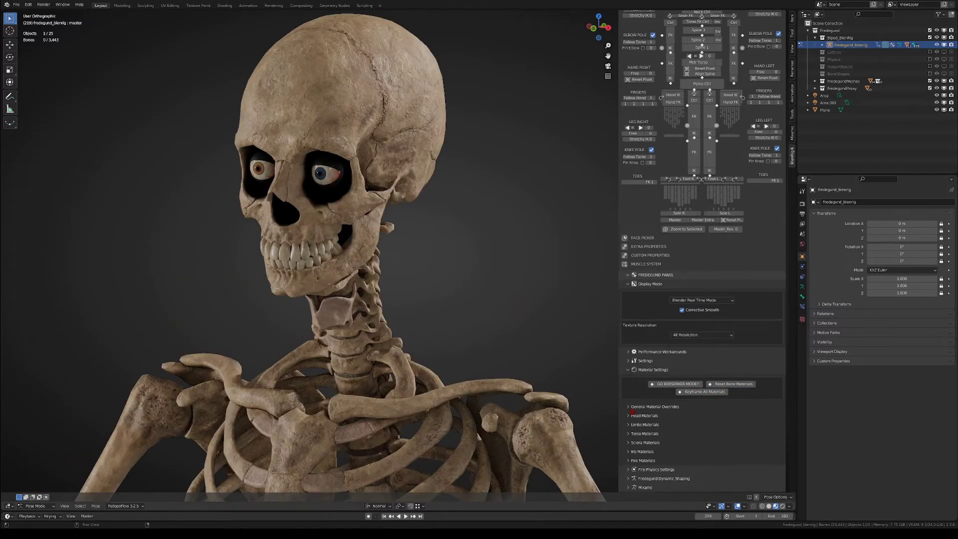
Step: Expand the general material overrides and raise the Burn Amount to 0.52
left_click(628, 408)
scroll(765, 434, "down", 6)
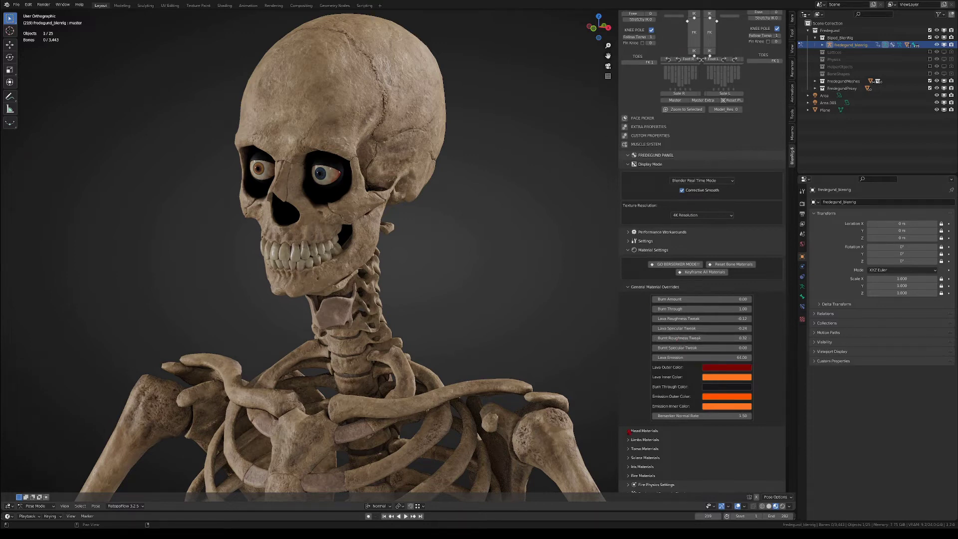
scroll(688, 304, "down", 1)
left_click_drag(671, 284, 691, 284)
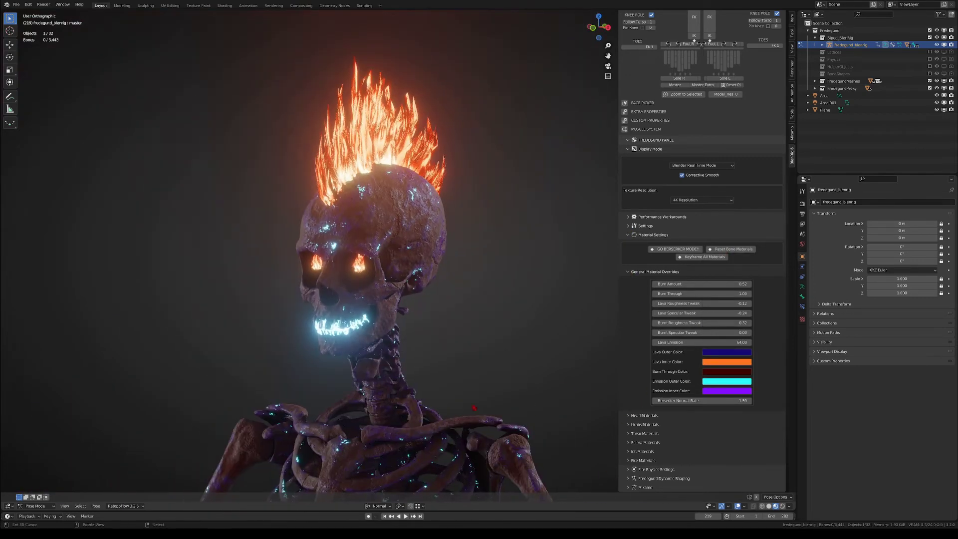
Step: Collapse the general overrides, expand the head materials and test the skull's own Burn Amount
scroll(473, 408, "up", 1)
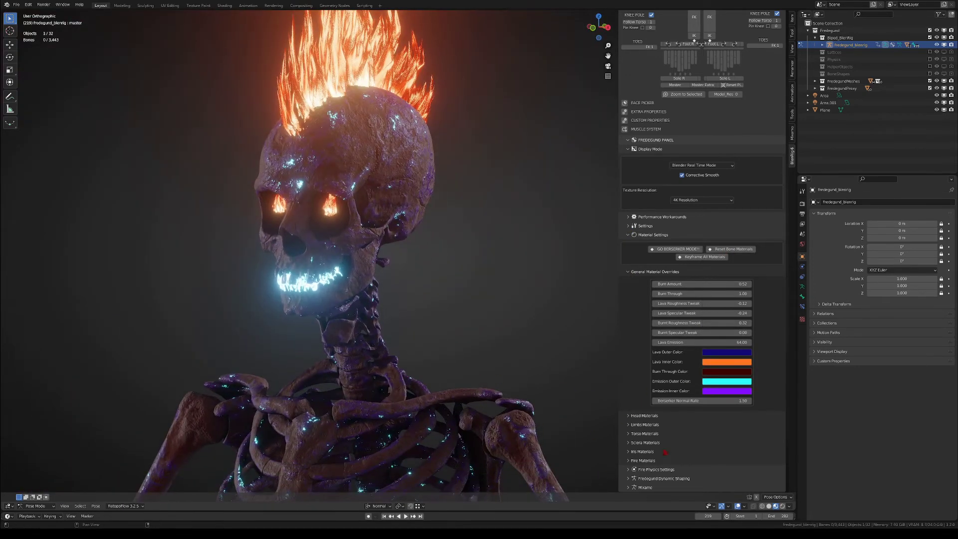
left_click(627, 272)
left_click(643, 325)
scroll(638, 312, "down", 1)
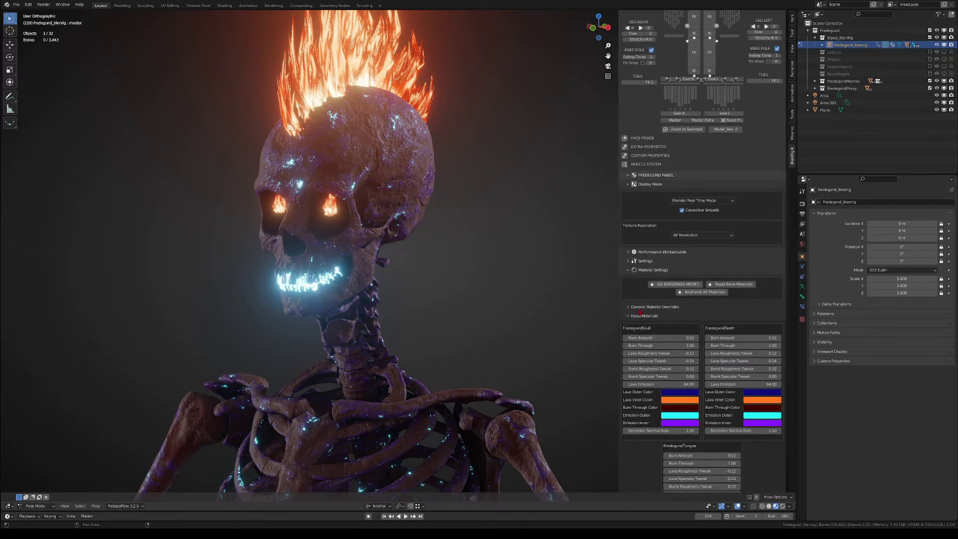
left_click_drag(661, 338, 748, 338)
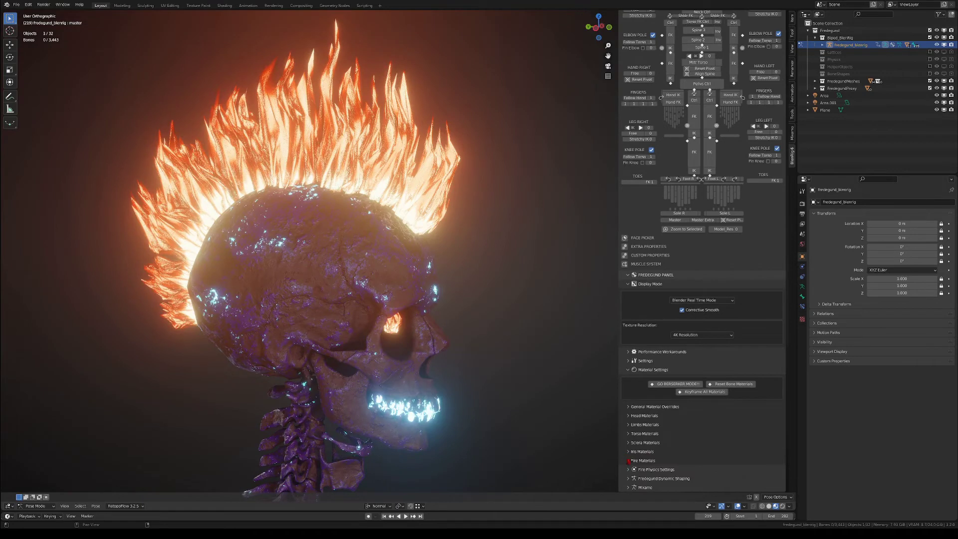
Step: In the fire materials, recolor the hair fire with a blue outer, violet inner and pale cyan core color
left_click(643, 460)
scroll(699, 349, "down", 8)
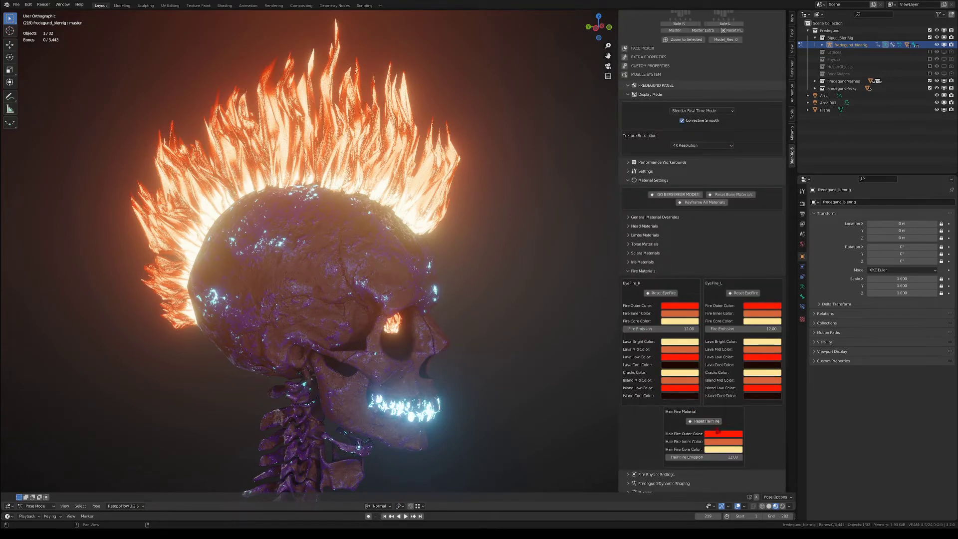
left_click(717, 433)
left_click(752, 344)
left_click(722, 442)
left_click_drag(735, 348, 757, 363)
left_click(724, 449)
left_click(736, 364)
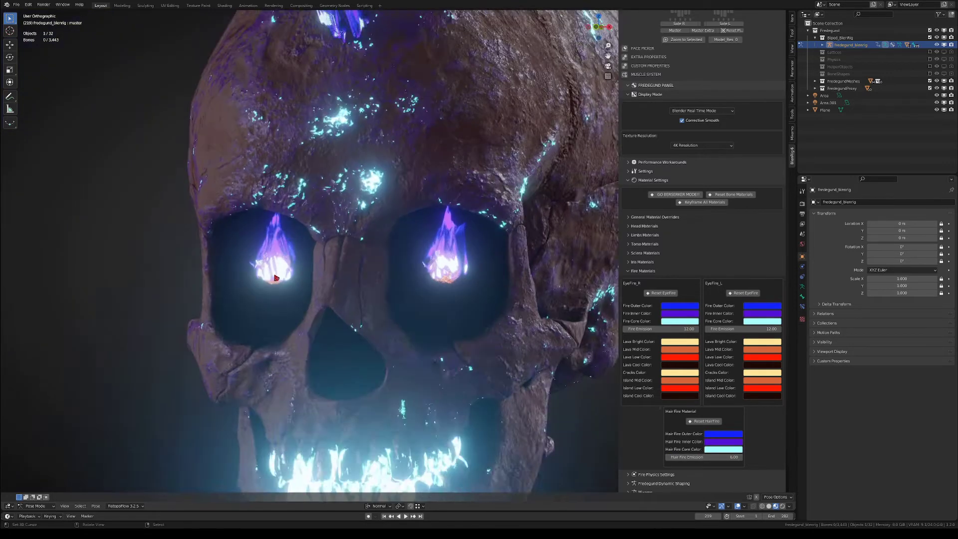
Step: Recolor the right eye fire's lava with a blue bright, green mid and purple low color
scroll(276, 269, "up", 10)
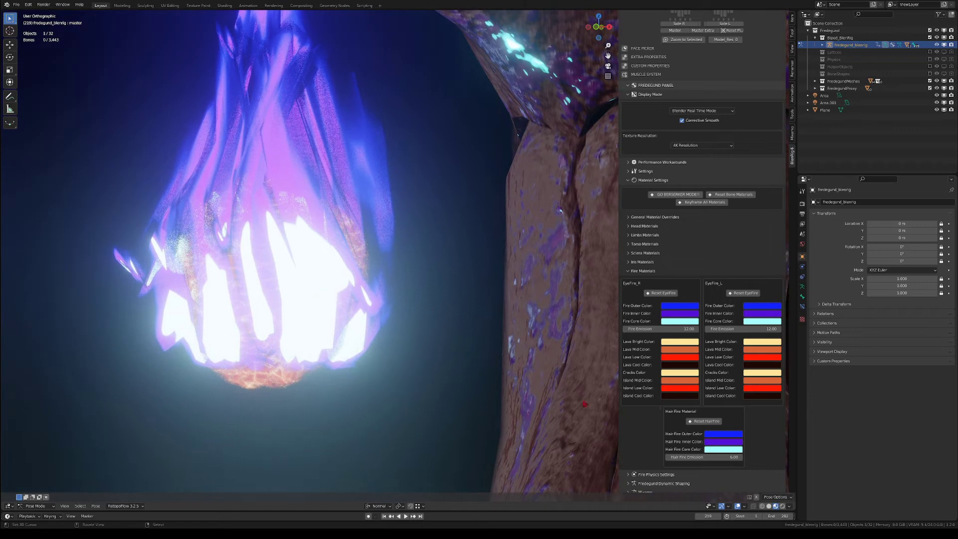
left_click(684, 342)
left_click(702, 255)
left_click(685, 349)
left_click(675, 263)
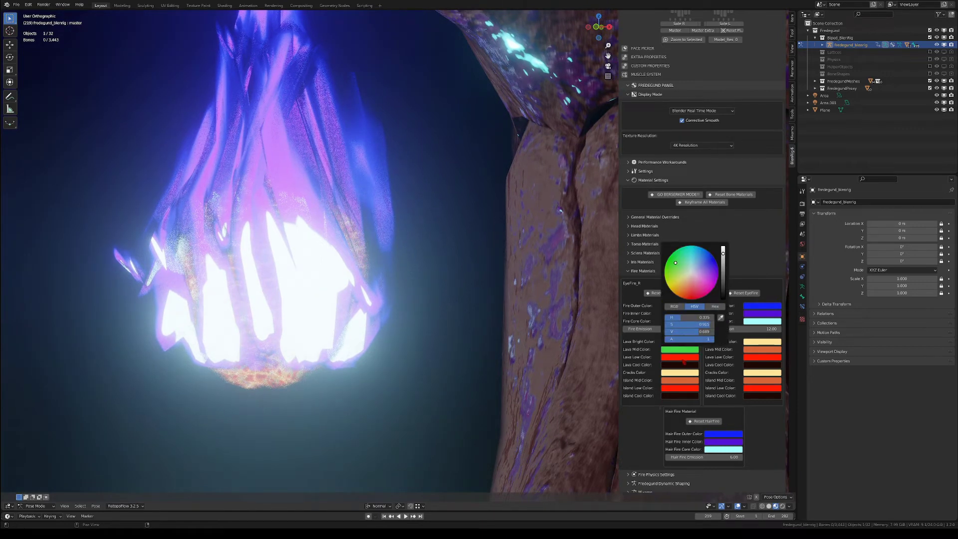
left_click(685, 357)
left_click(707, 277)
Step: Set the right eye fire's cracks to pink and its island colors to cyan mid, blue low and dark green cool
left_click(685, 373)
left_click(704, 308)
left_click(687, 380)
left_click(694, 284)
left_click(684, 389)
left_click(714, 303)
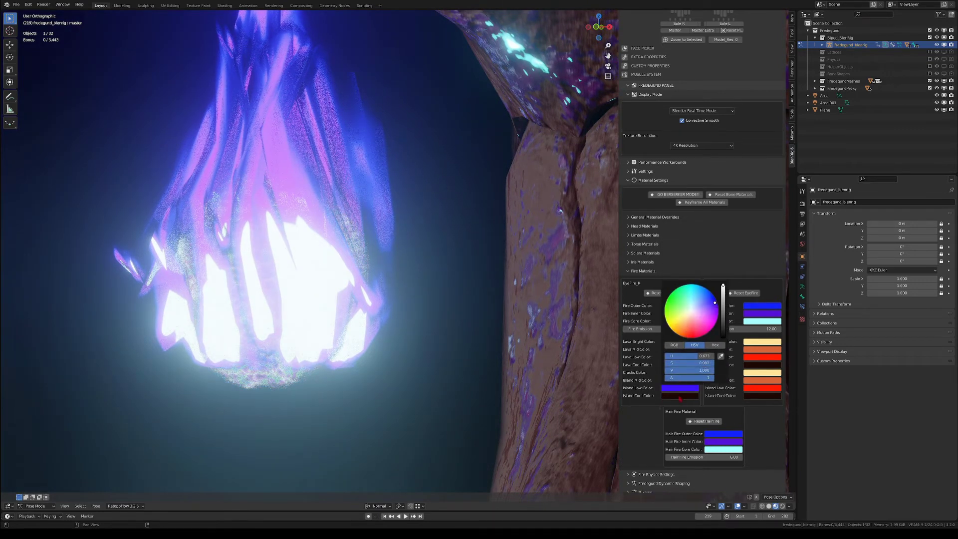
left_click(684, 396)
left_click(684, 304)
Step: Reset the eye fire and hair fire materials, then collapse the fire materials and reset the bone materials
scroll(272, 270, "down", 16)
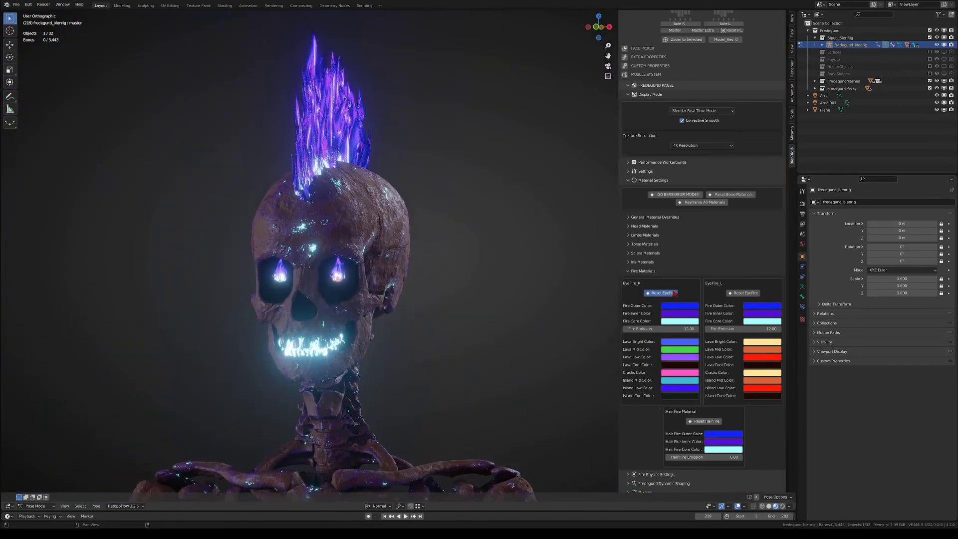
left_click(674, 293)
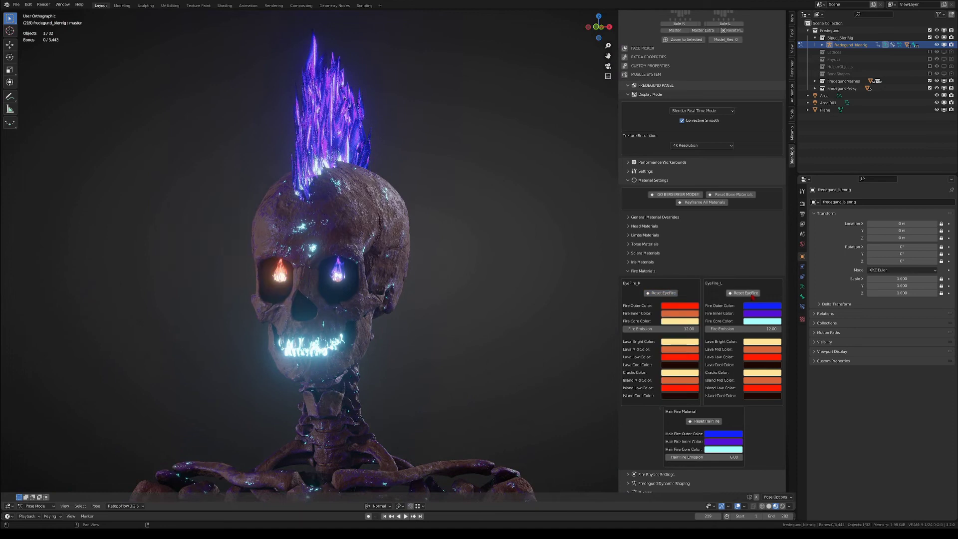
left_click(706, 422)
middle_click_drag(382, 268, 452, 261)
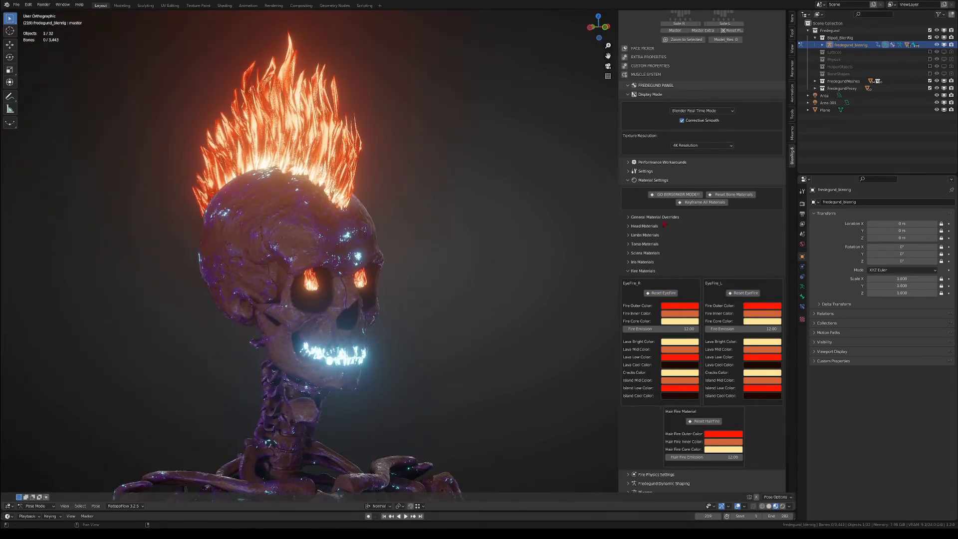
left_click(627, 271)
left_click(731, 383)
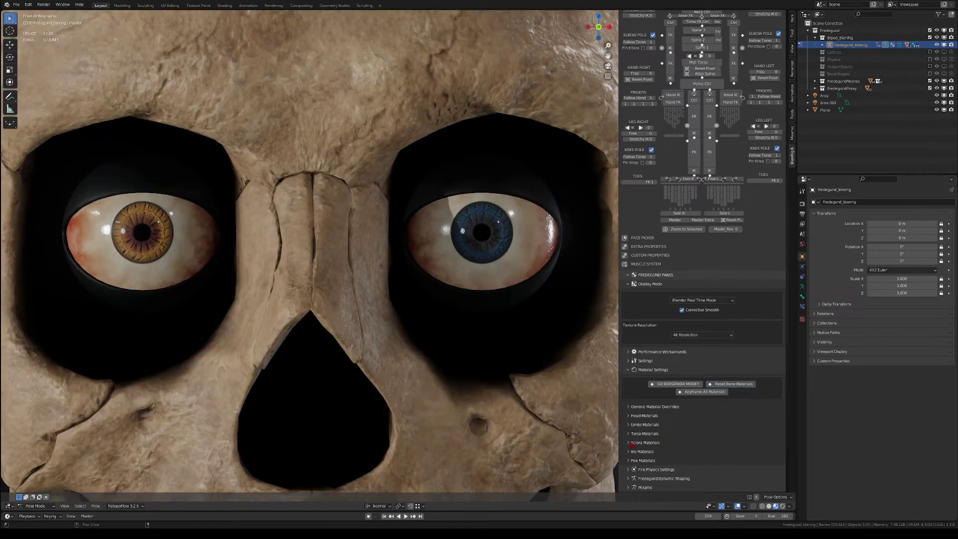
Step: Expand the sclera materials and test the right eye's Solid Color and Burn Amount
left_click(632, 443)
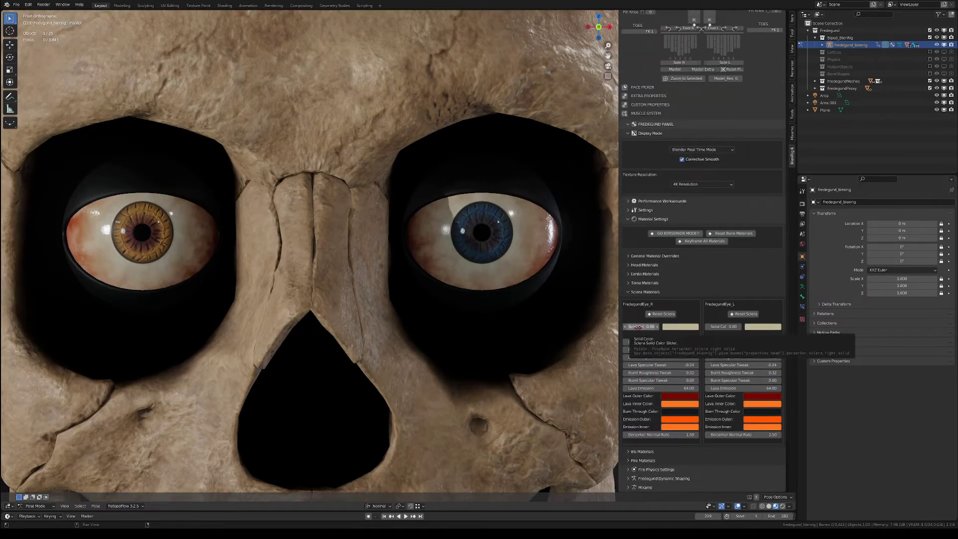
mouse_move(635, 326)
left_mouse_down()
mouse_move(686, 325)
mouse_move(636, 325)
mouse_move(671, 342)
left_mouse_up()
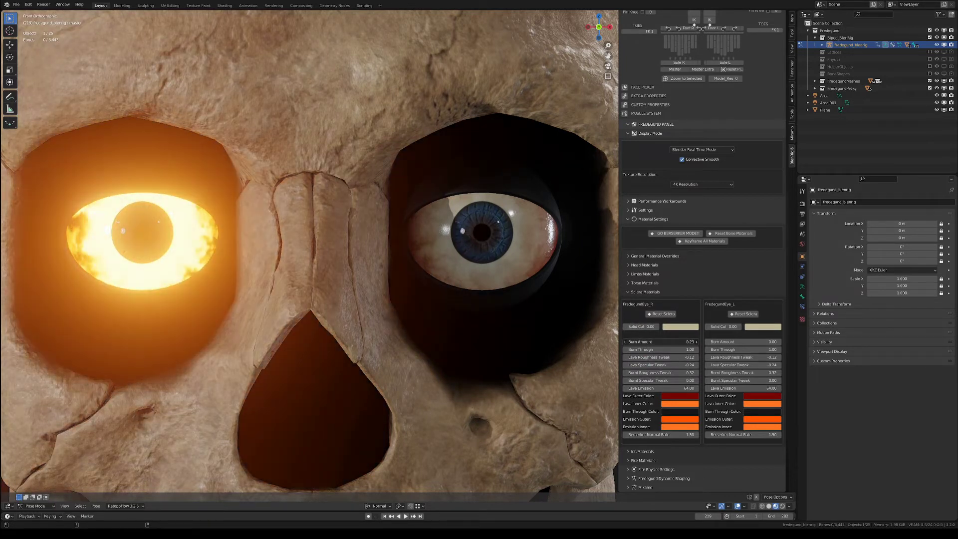
left_click_drag(671, 342, 686, 342)
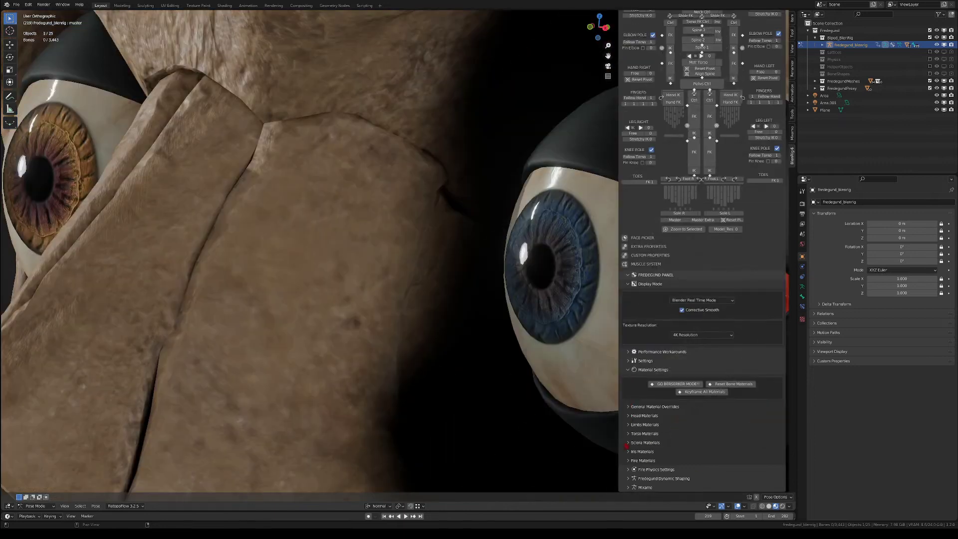
Step: In the iris materials, recolor the left iris with a green base, crimson pupil ring, pale Tint 1 and Tint 2, and light blue speckles
left_click(629, 450)
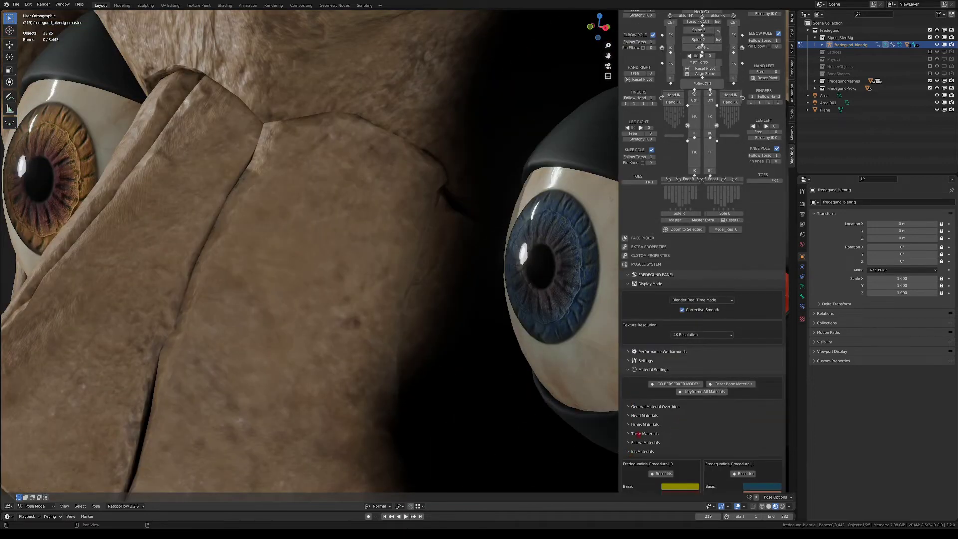
scroll(648, 439, "down", 5)
left_click(761, 394)
left_click(783, 343)
left_click(761, 402)
left_click(772, 325)
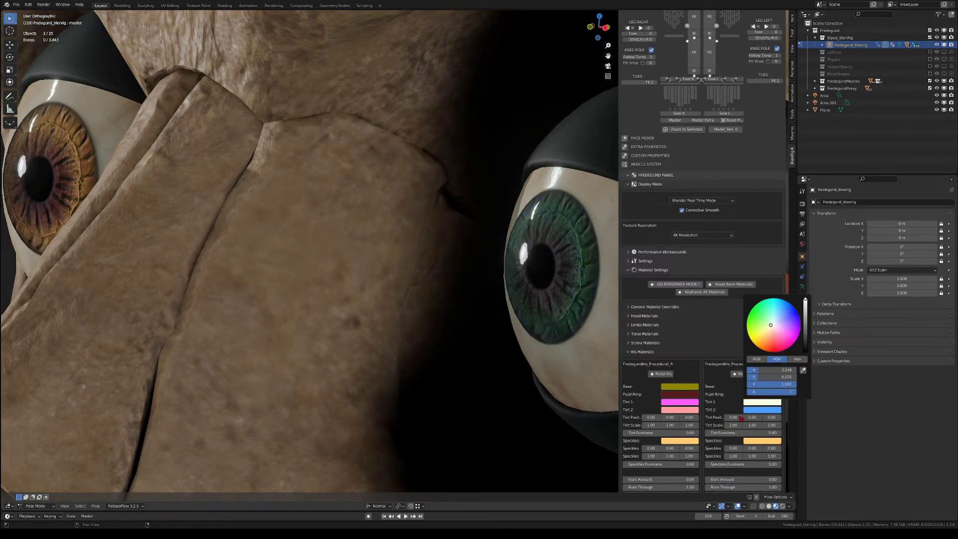
left_click(761, 440)
left_click(780, 345)
left_click(762, 410)
Step: Recolor the right iris with a crimson base, green pupil ring and blue Tint 1, and reset the right iris material
left_click(679, 386)
left_click(695, 332)
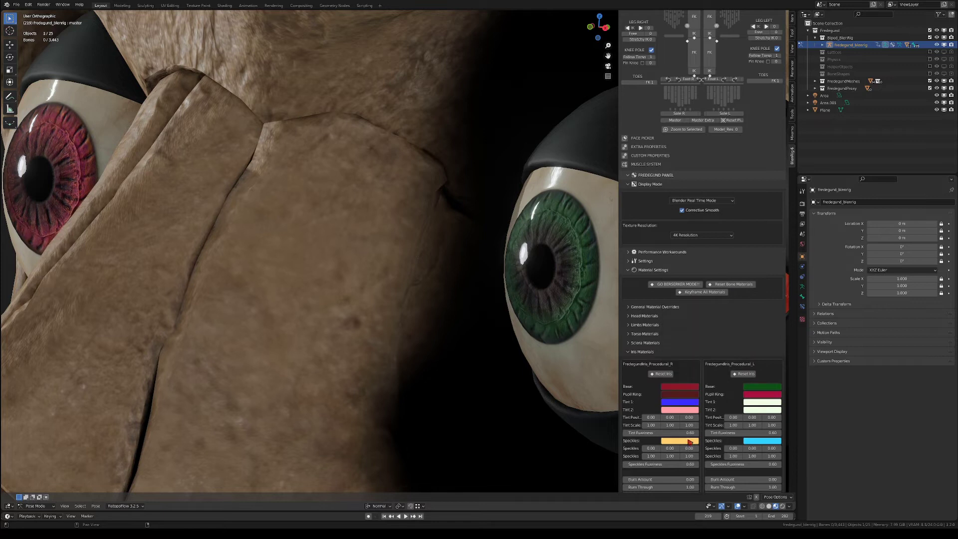
left_click(679, 401)
left_click(696, 317)
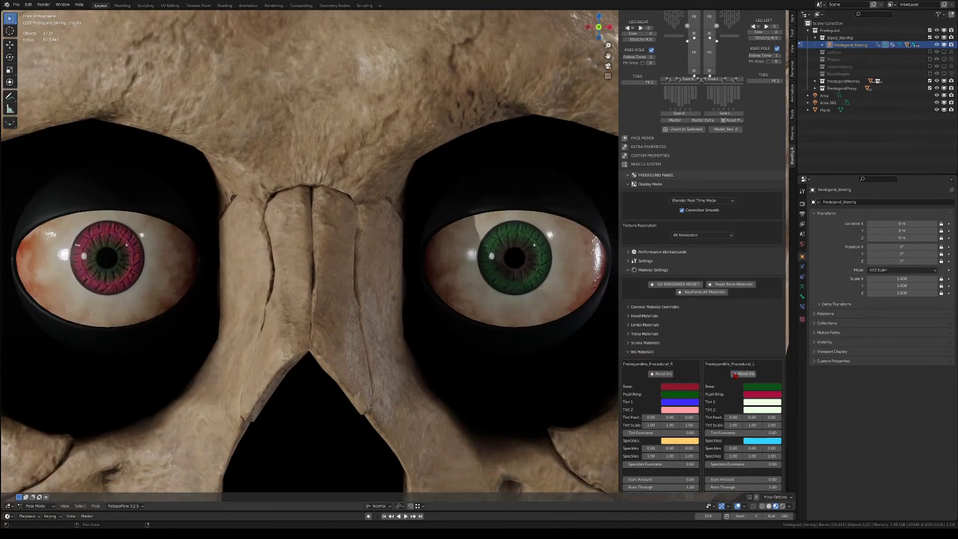
left_click(662, 374)
scroll(662, 374, "down", 5)
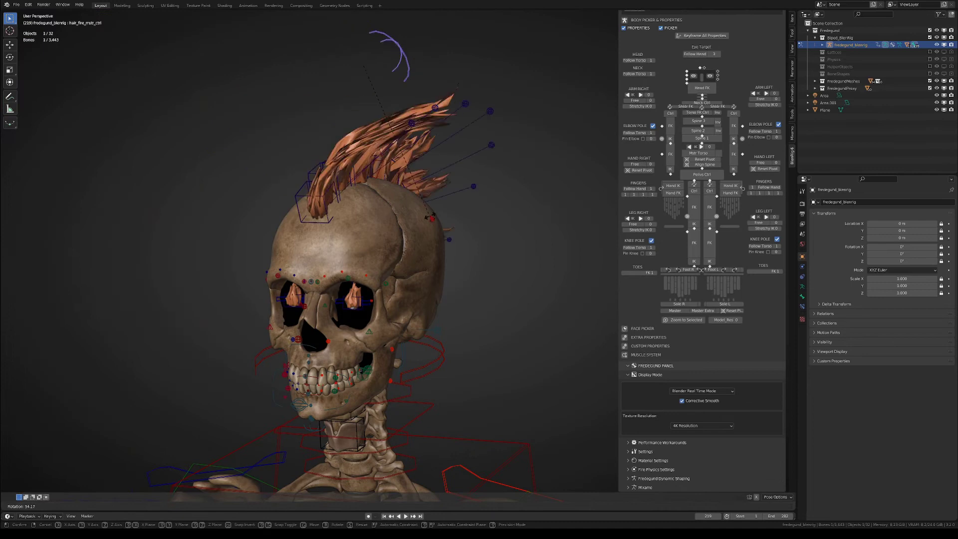
Step: Cancel the hair fire master control's rotation, then try rotating the front hair fire tip control and cancel that too
right_click(430, 216)
left_click(304, 84)
key("g")
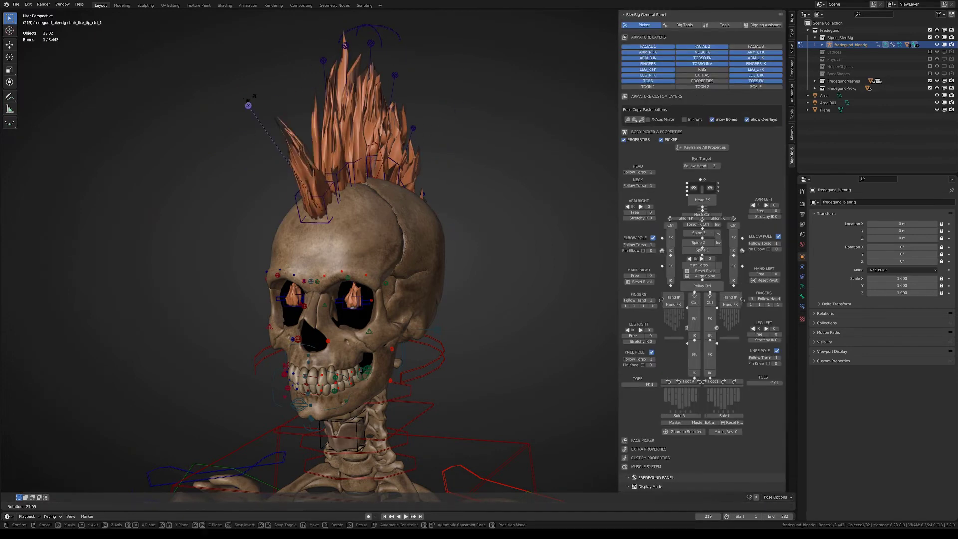
right_click(250, 104)
Step: Try moving and rotating the left eye's fireball tip control
key("g")
left_click(477, 304)
left_click(477, 288)
key("r")
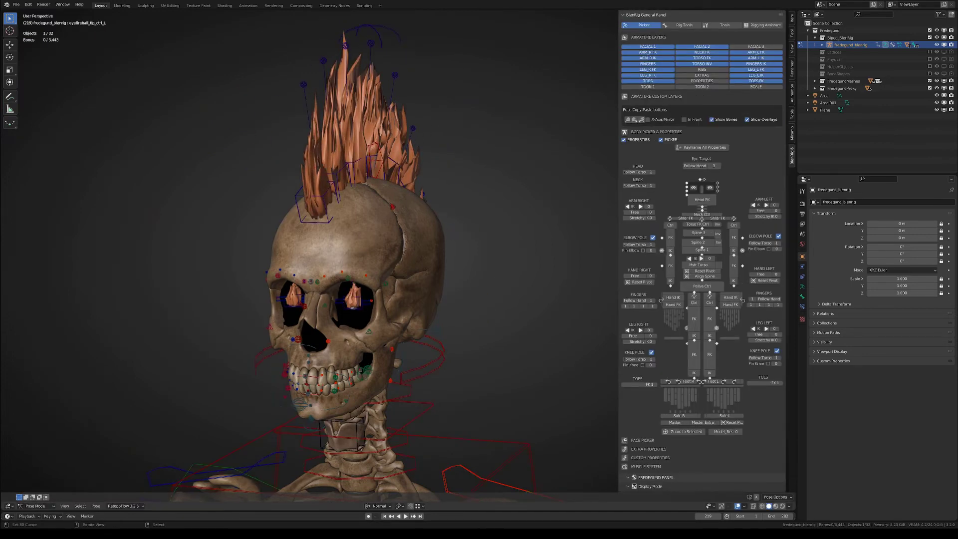
Step: Expand the Fire Physics Settings and test the fire dynamics by rotating the head FK control during animation playback
scroll(648, 375, "down", 5)
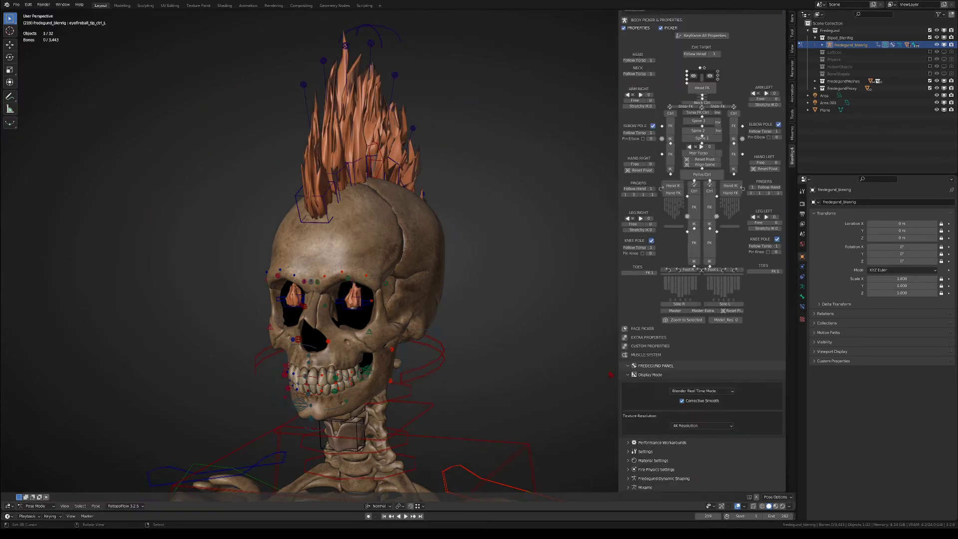
scroll(666, 451, "down", 3)
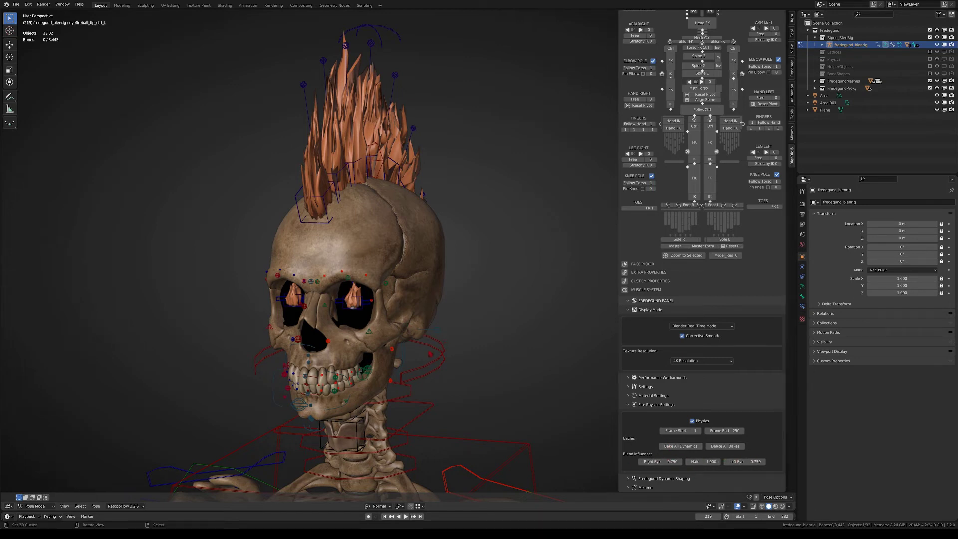
key("space")
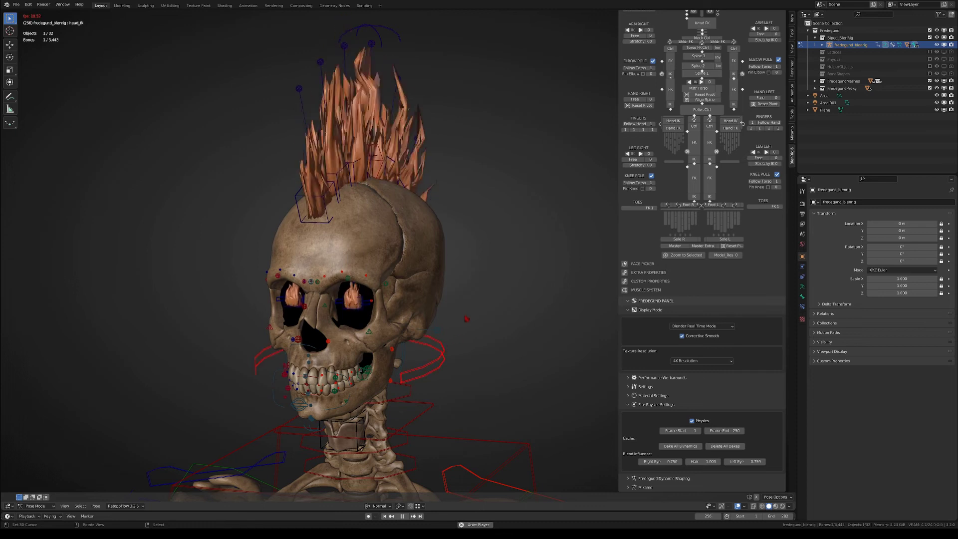
key("r")
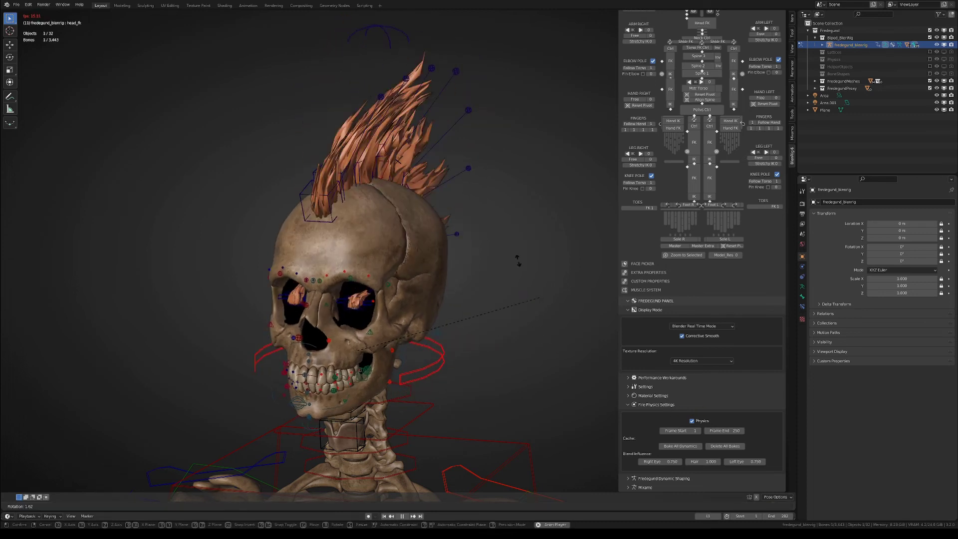
key("r")
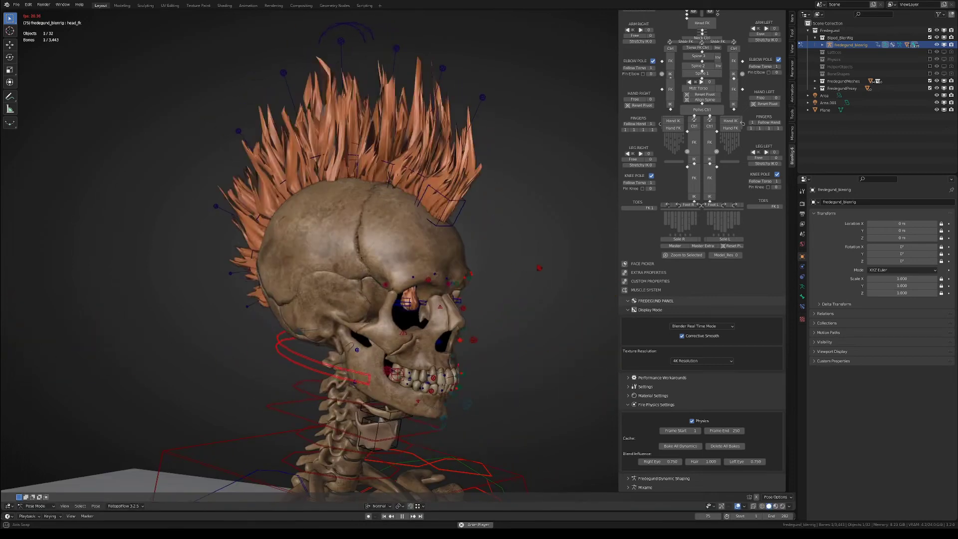
key("r")
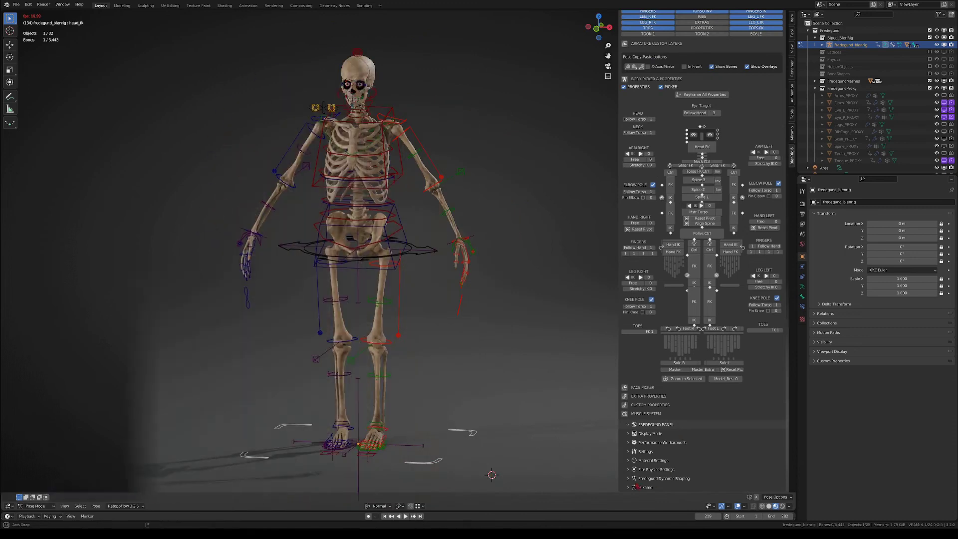
Step: In Fredegund Dynamic Shaping, set head scale to 1.480, torso height to -0.127, torso scale to 1.036 and left leg uniform scale to 0.855
scroll(646, 457, "down", 6)
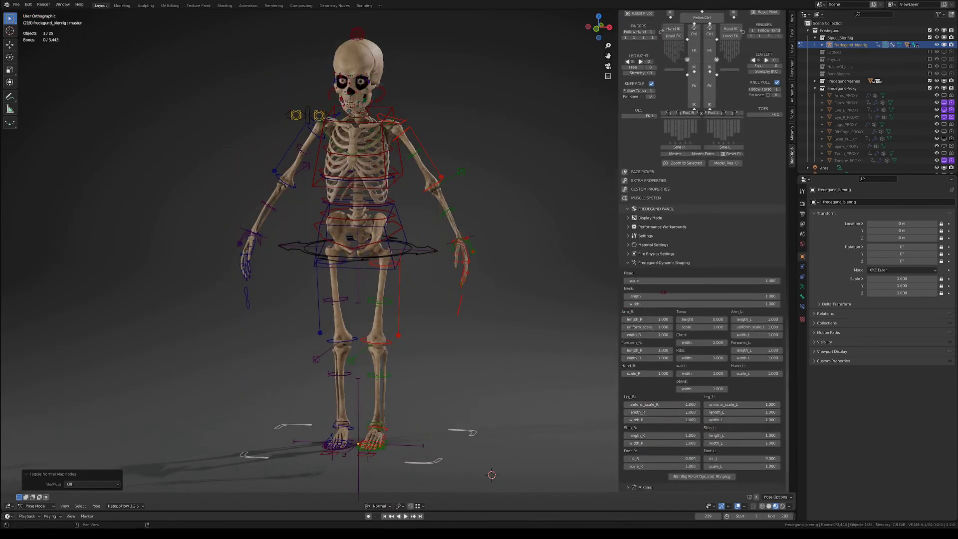
left_click_drag(664, 296, 687, 320)
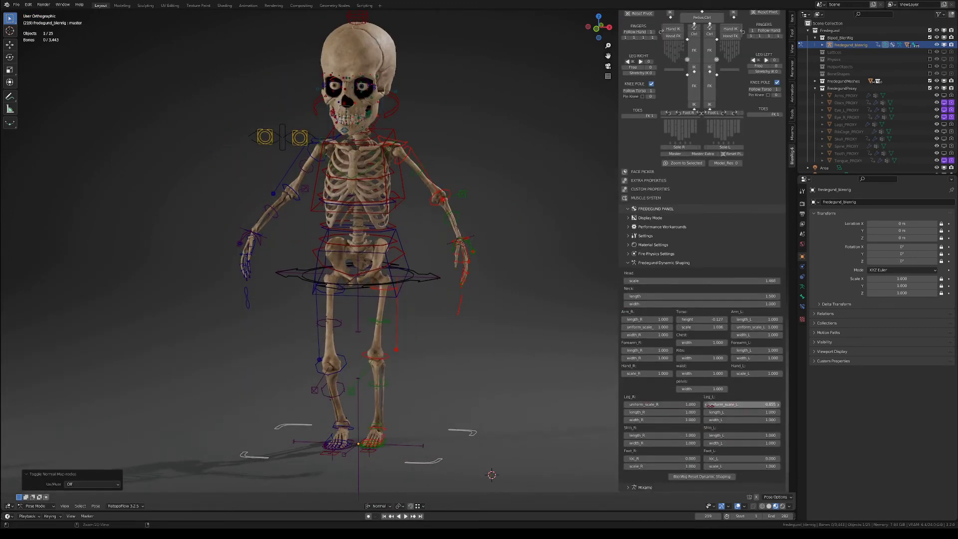
Step: Pose the reshaped skeleton's left arm and left leg by moving the left hand and left foot IK controls
left_click(468, 240)
key("g")
left_click(462, 251)
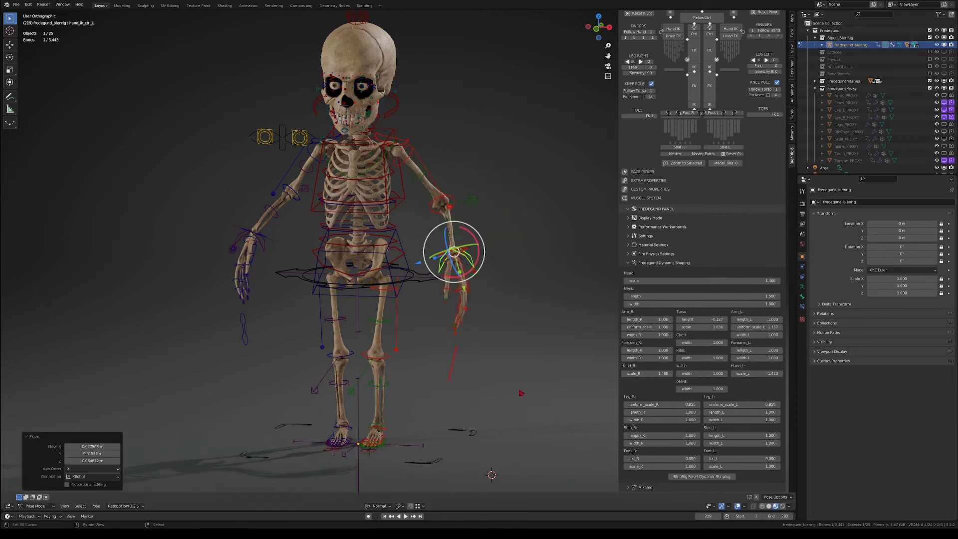
right_click(384, 453)
middle_click_drag(453, 251, 429, 252)
key("g")
right_click(422, 259)
Step: Freely rotate the head control and move the eye target to redirect the skeleton's gaze
right_click(408, 120)
key("r")
key("r")
right_click(322, 54)
key("g")
left_click(306, 117)
Step: Freely rotate the torso FK control to turn the upper body, and deselect all bones
right_click(422, 195)
key("r")
key("r")
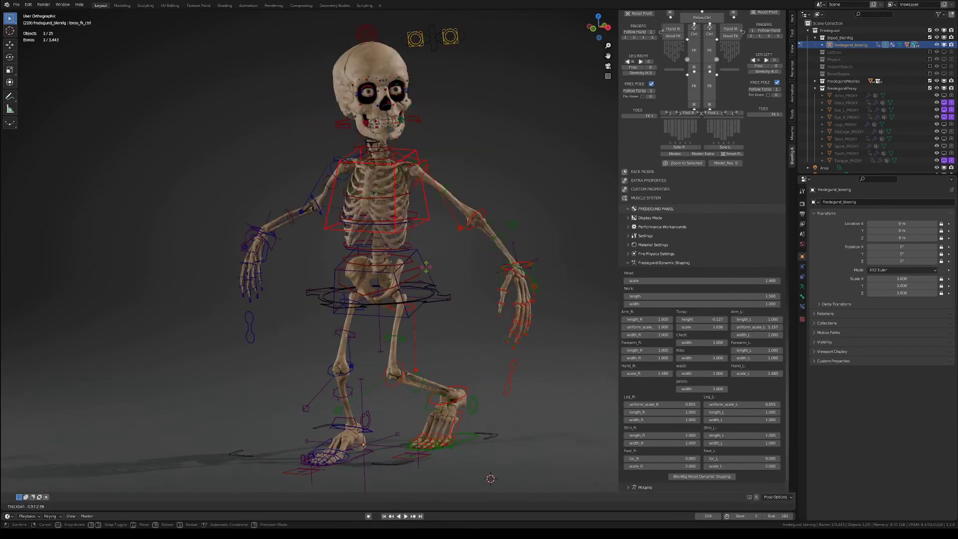
left_click(429, 190)
middle_click_drag(479, 210, 49, 211)
key("alt+a")
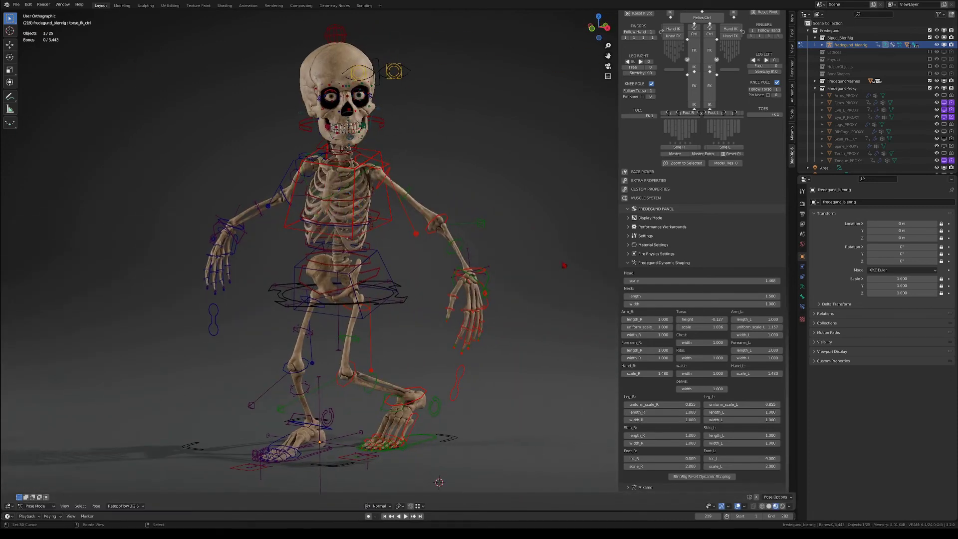